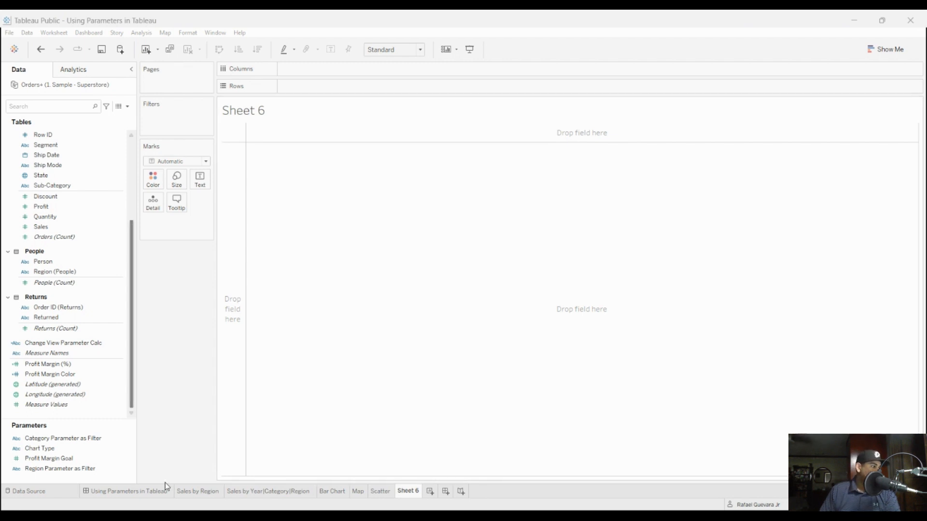
Step: Enlarge the Parameters section on Sheet 6, examine the existing parameters, and shrink the section again
left_click_drag(123, 418, 122, 307)
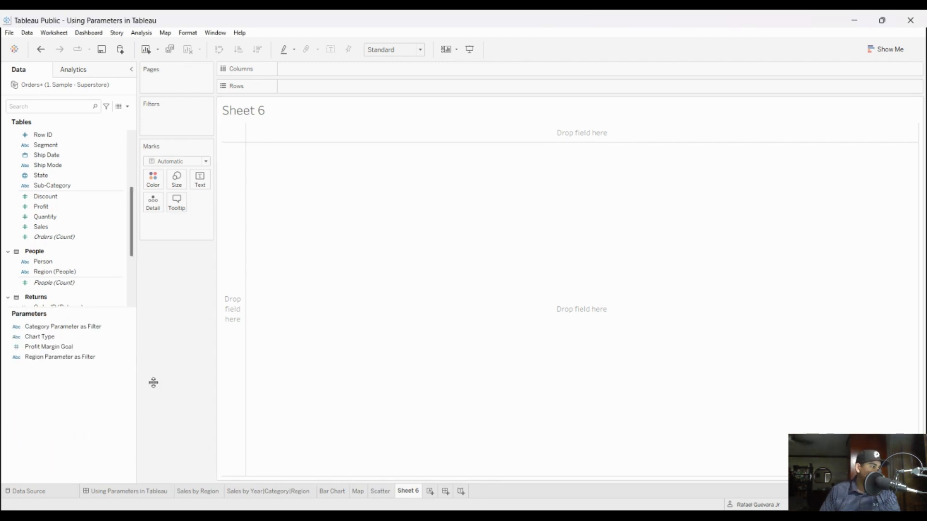
left_click_drag(153, 382, 158, 299)
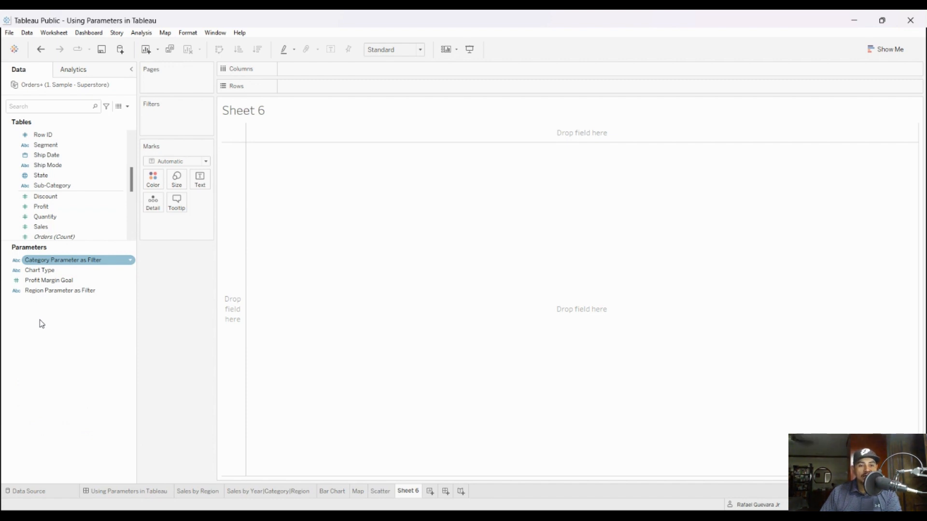
left_click(46, 303)
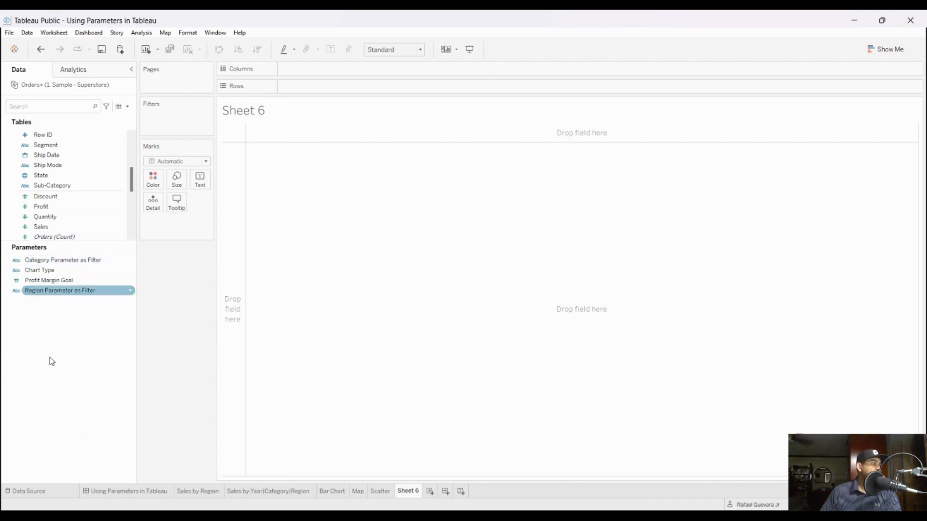
key("Up")
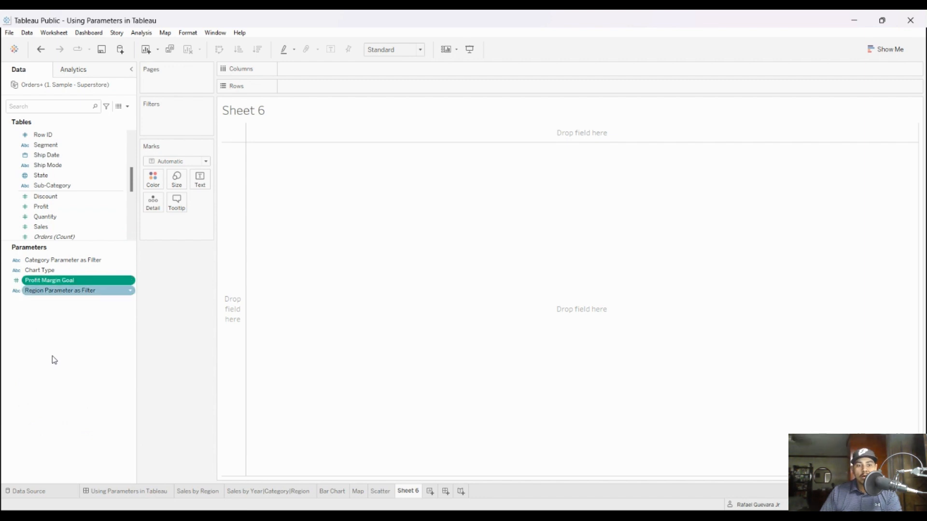
key("Down")
key("Down")
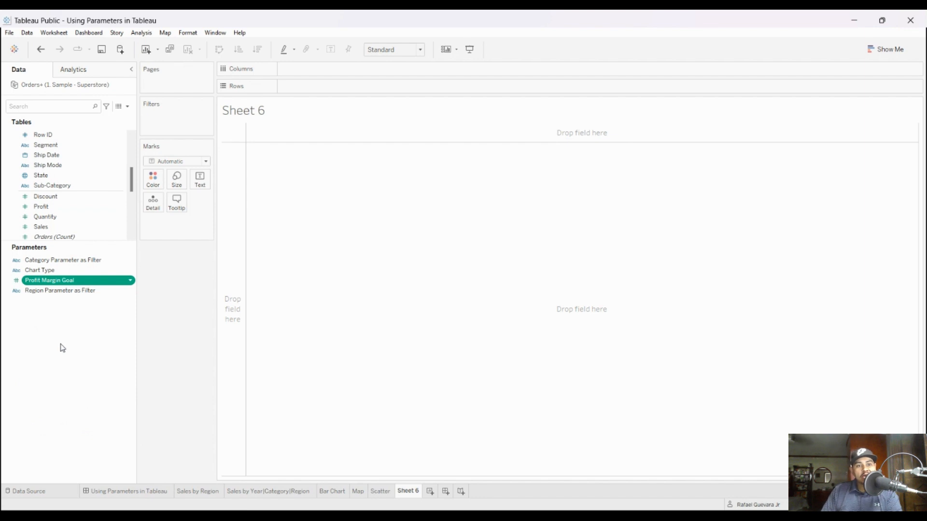
key("Up")
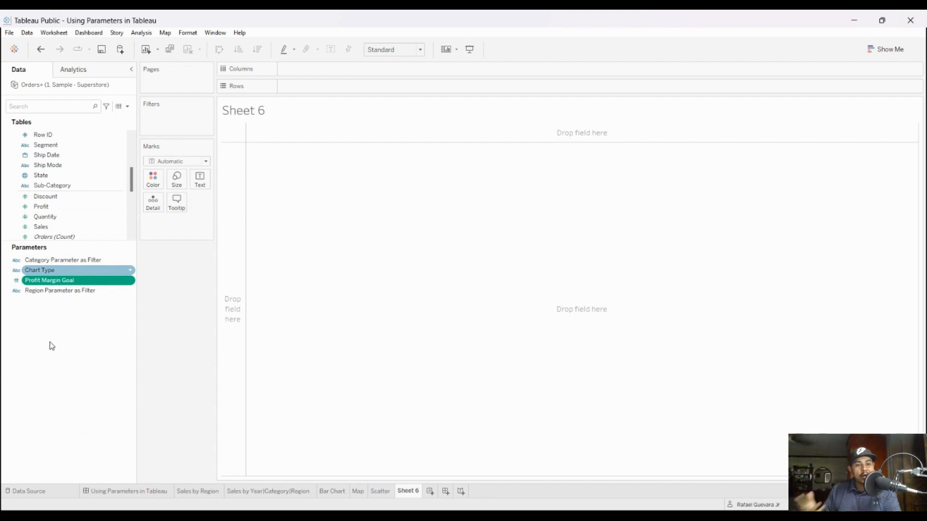
key("Up")
key("Up")
key("Up")
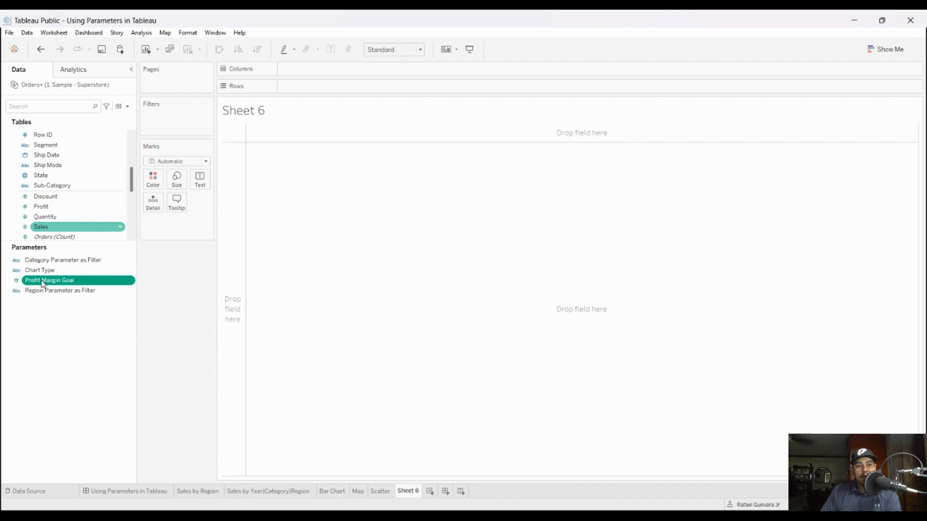
key("Up")
key("Up")
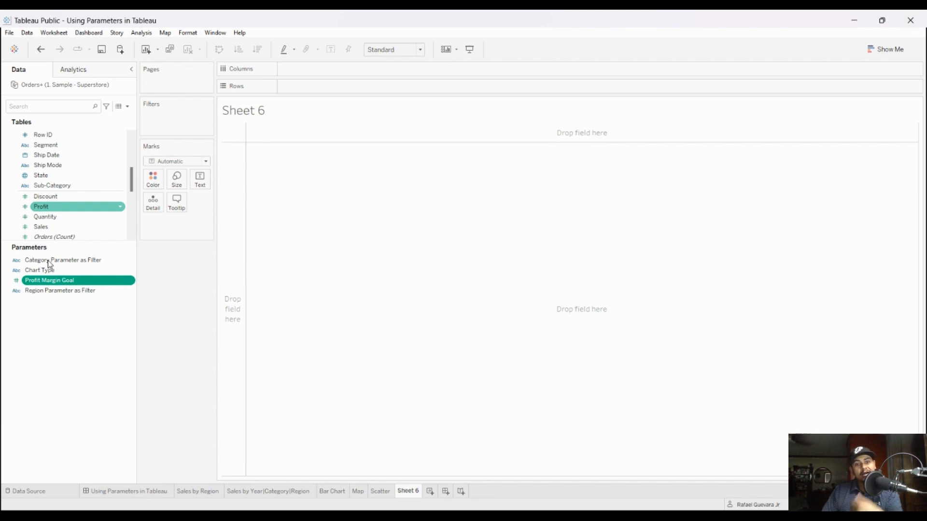
key("Down")
key("Down")
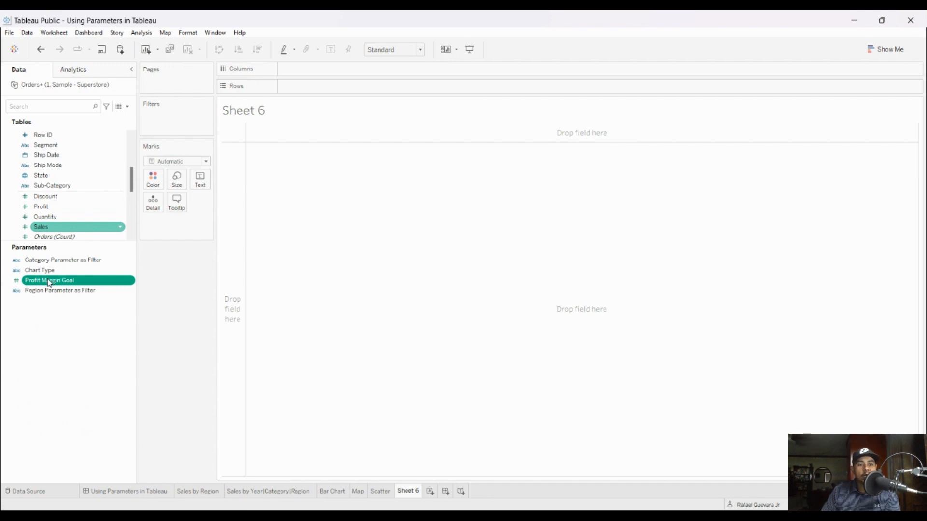
key("Up")
key("Up")
key("Up")
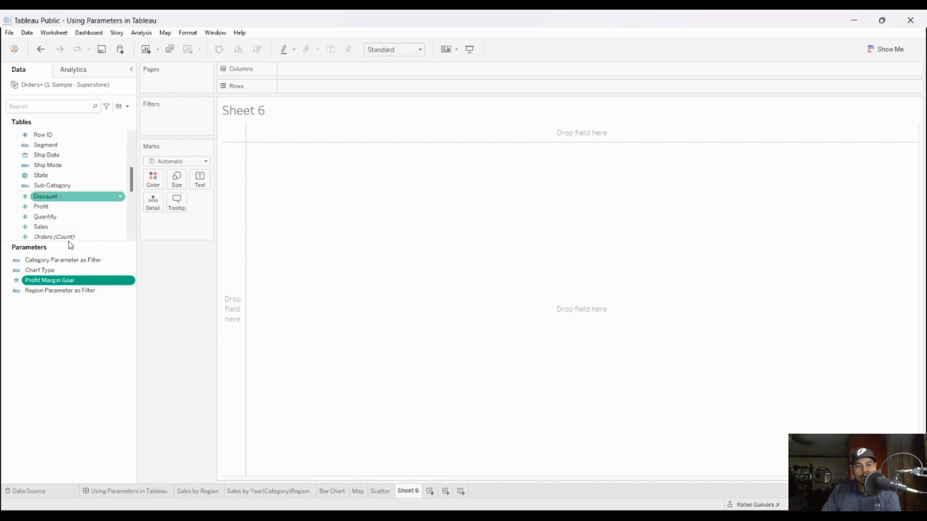
left_click_drag(68, 299, 61, 465)
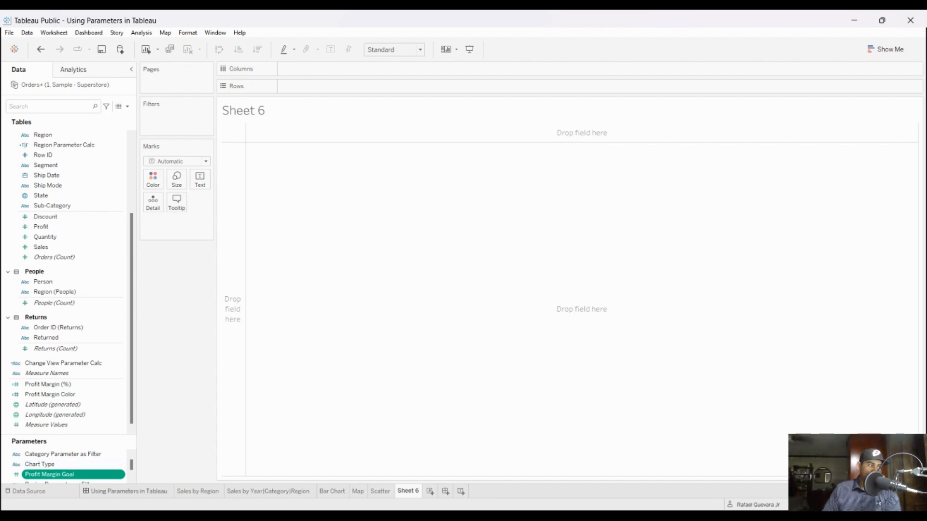
Step: Open the Using Parameters in Tableau dashboard and set the Chart Type parameter to Scatter Plot
left_click(126, 490)
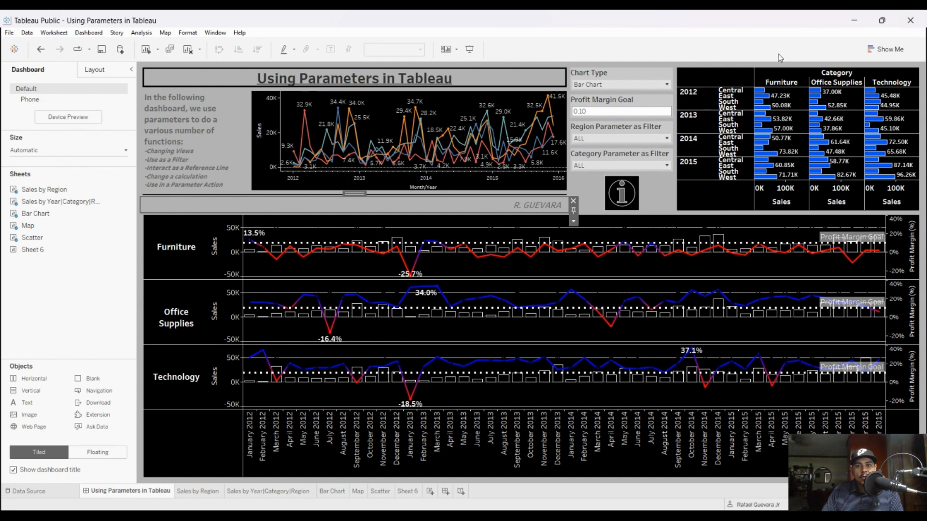
left_click(791, 103)
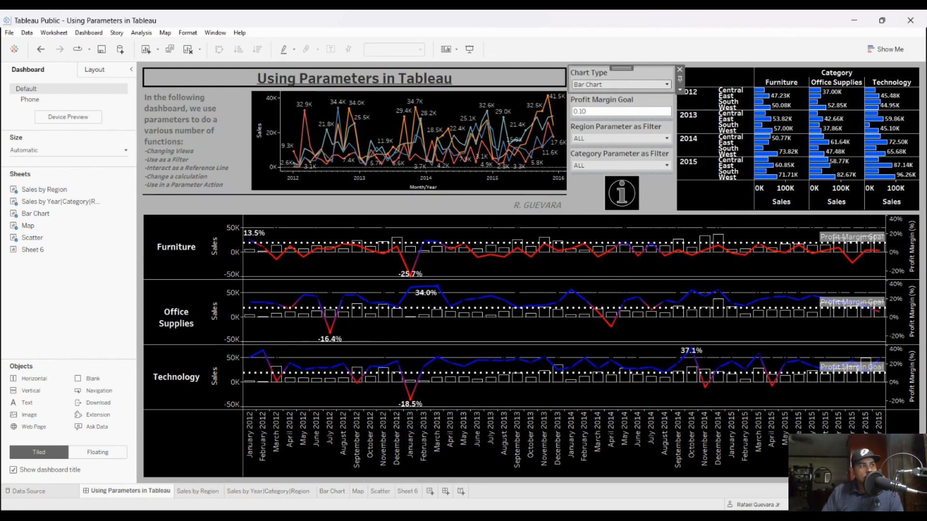
left_click(785, 121)
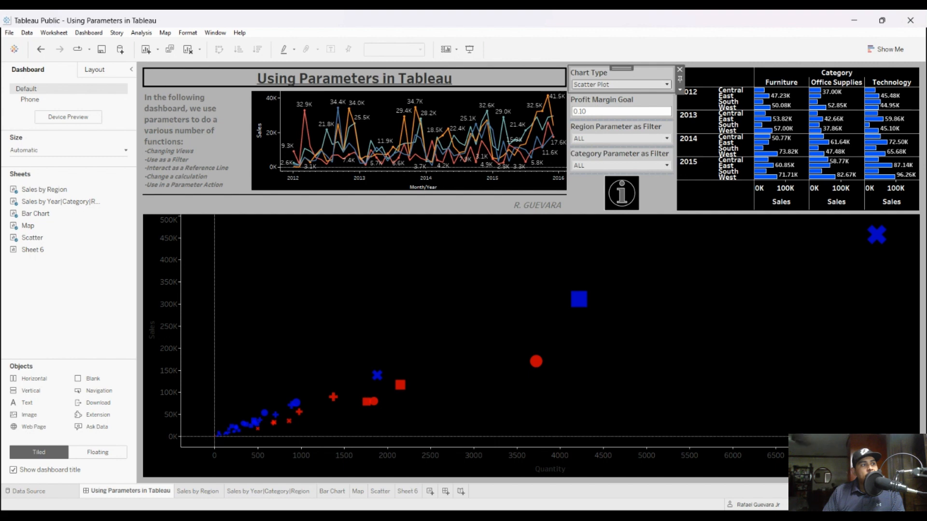
Step: Set the Chart Type parameter back to Bar Chart and collapse the dashboard side pane
left_click(594, 94)
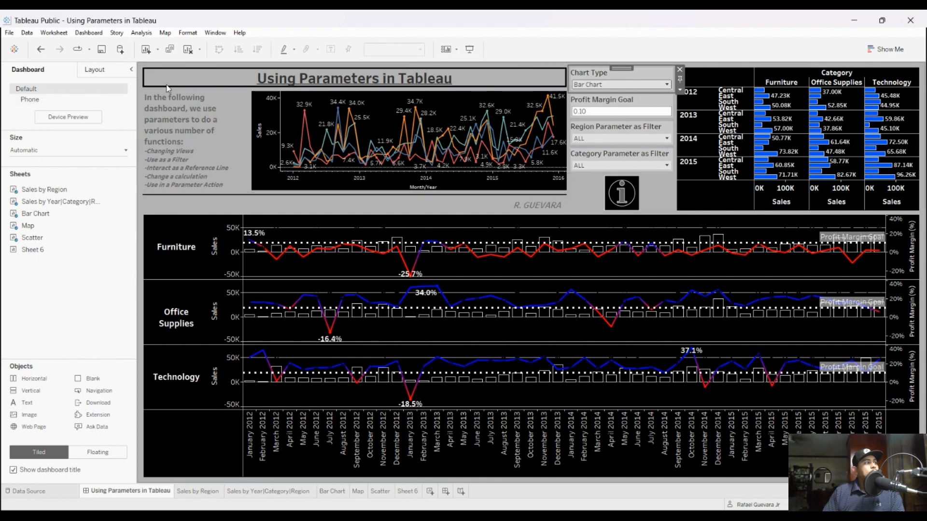
left_click(131, 69)
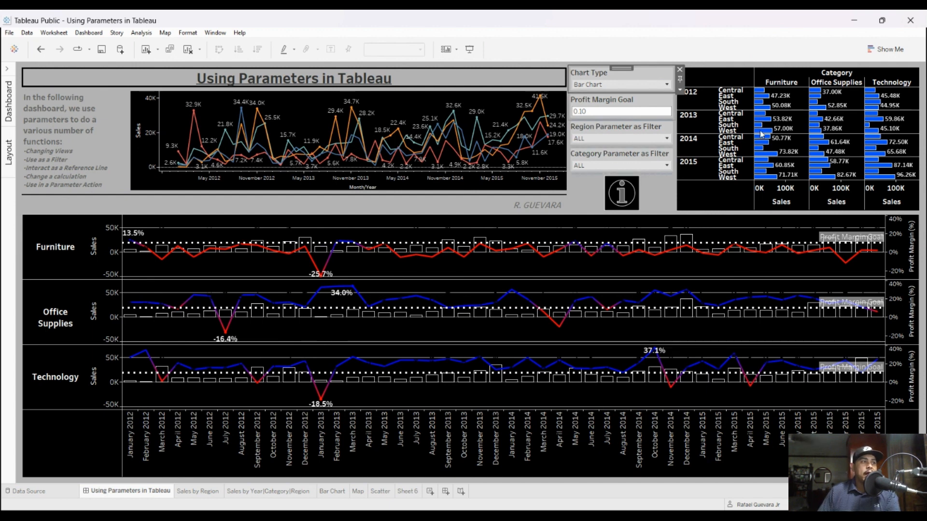
Step: Set the Profit Margin Goal parameter to 0.25
left_click(609, 111)
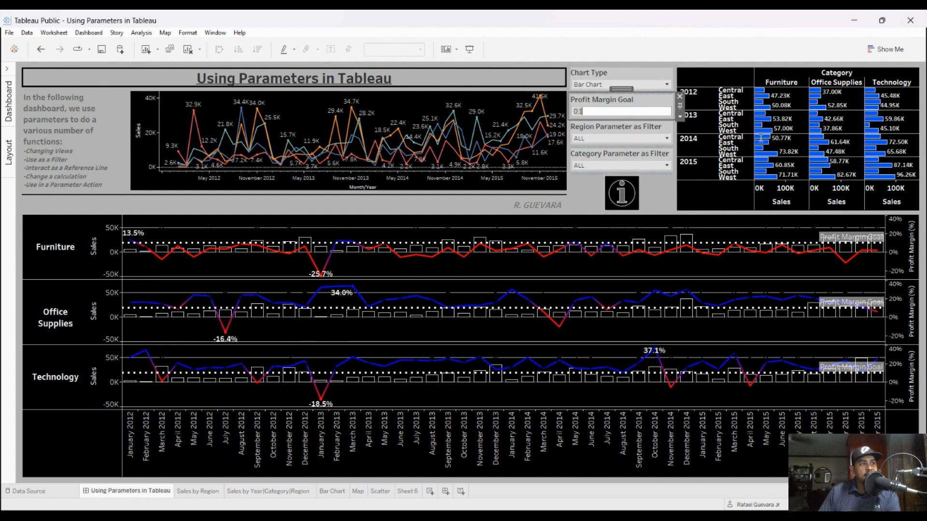
type("25")
key("Return")
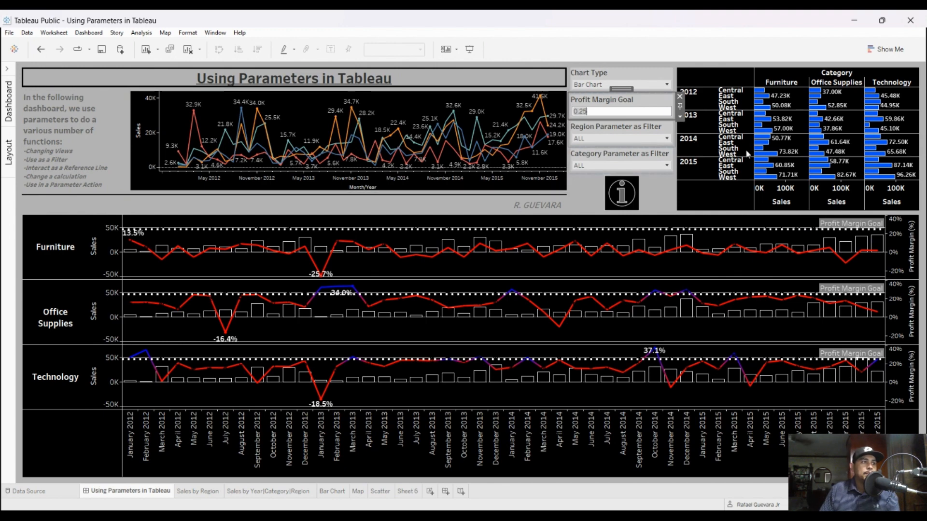
Step: Set the Profit Margin Goal parameter back to 0.10
key("BackSpace")
key("BackSpace")
key("BackSpace")
key("BackSpace")
type("0.10")
key("Return")
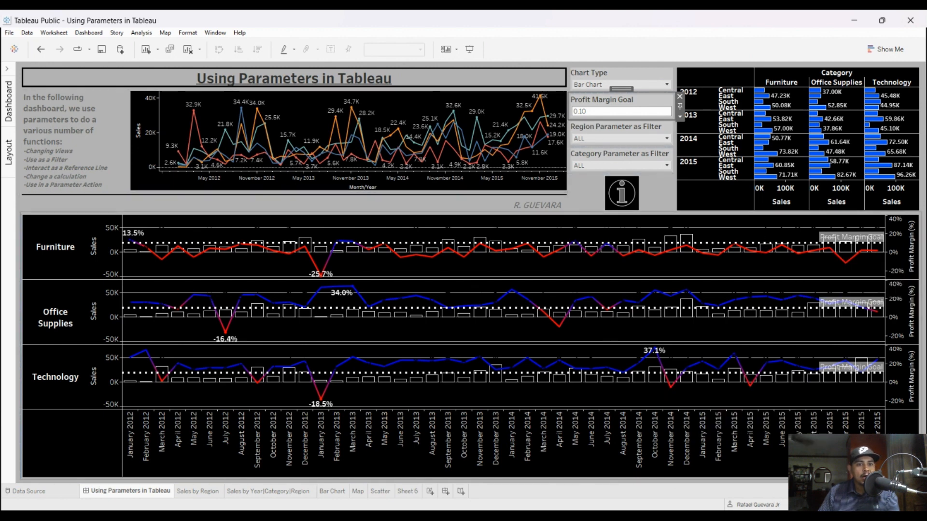
Step: Set the Region Parameter as Filter to Central and the Category Parameter as Filter to Furniture
left_click(666, 139)
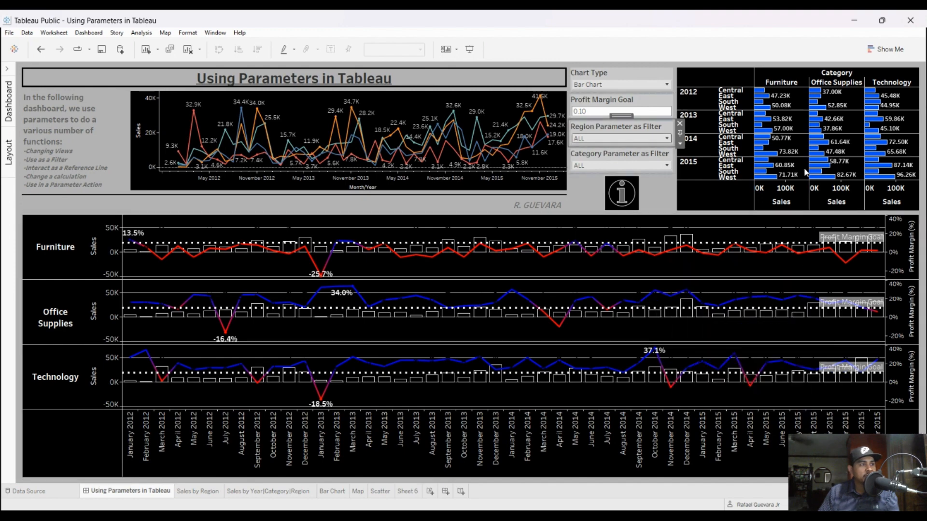
left_click(613, 158)
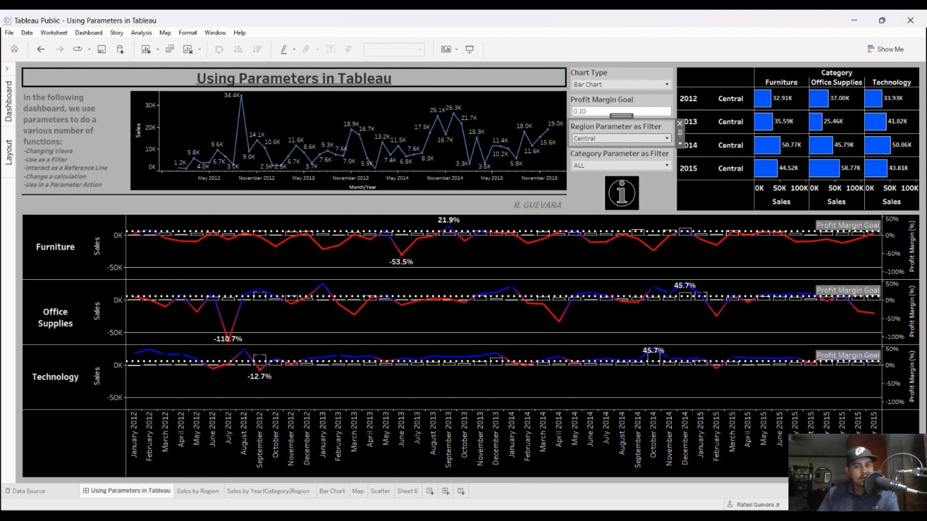
left_click(621, 166)
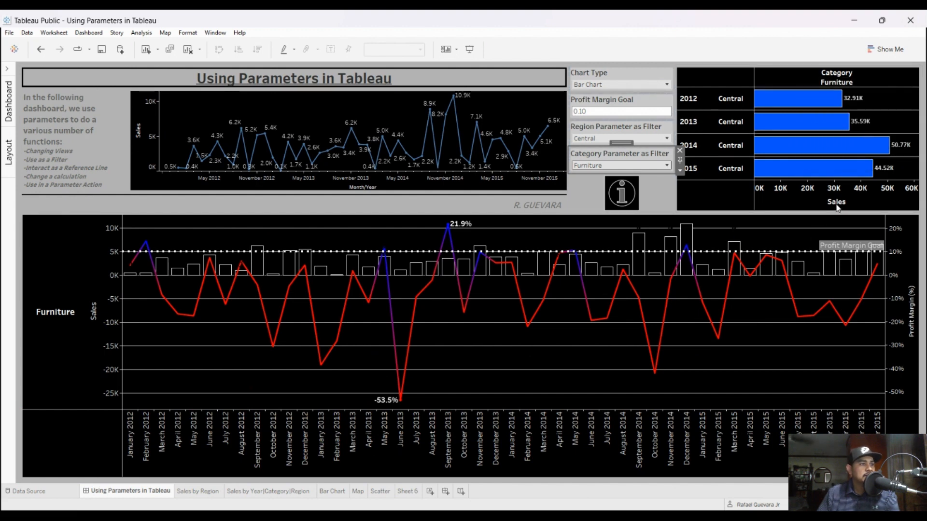
Step: Reset both the category and region filter parameters to ALL
key("Up")
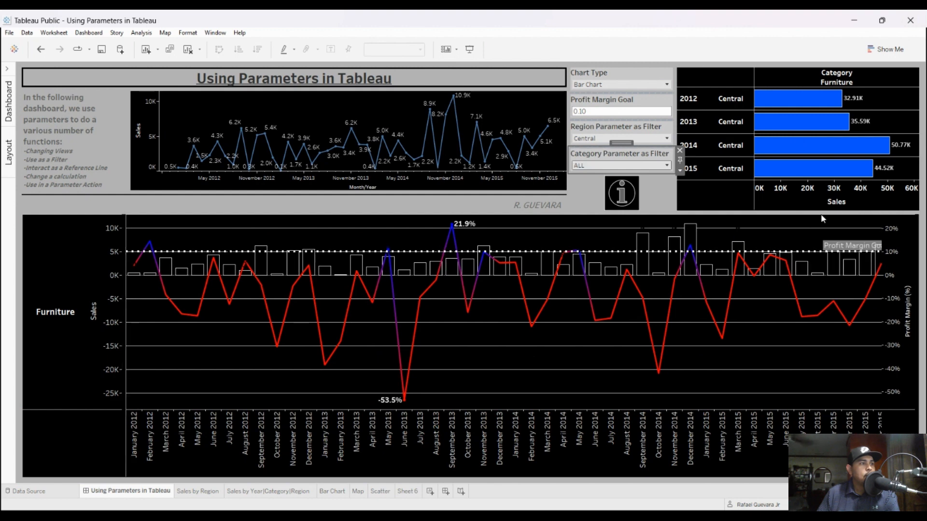
left_click(637, 148)
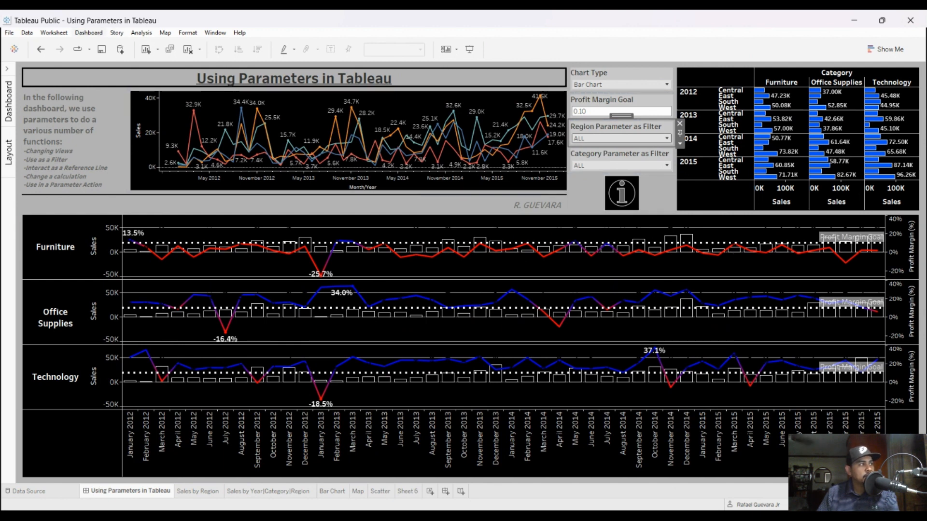
Step: Open the dashboard's Actions dialog, widen the Name column to show full action names, and reposition the dialog
key("ctrl+shift+d")
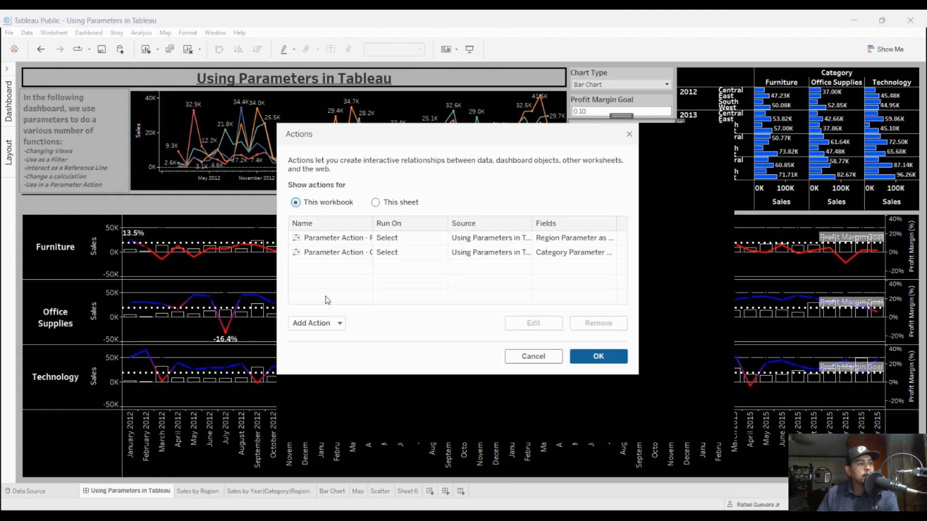
left_click_drag(468, 284, 580, 278)
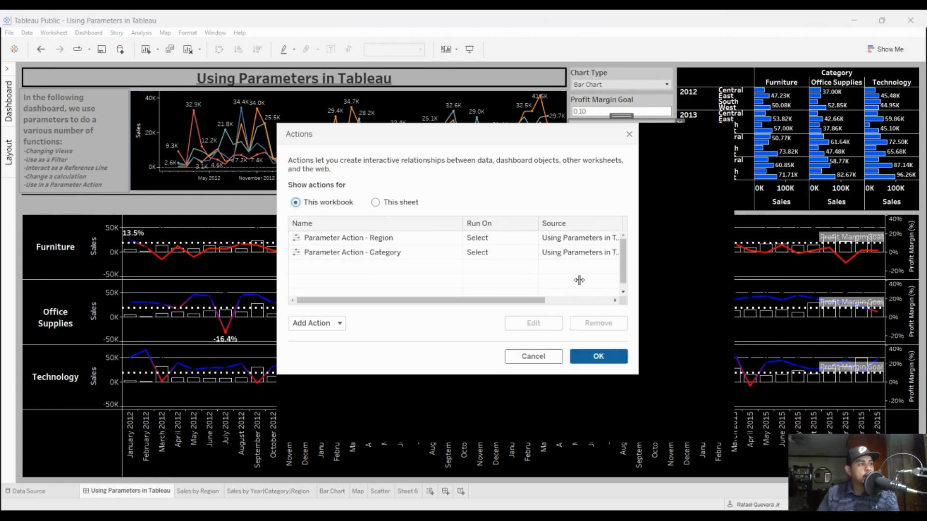
left_click_drag(559, 157, 444, 137)
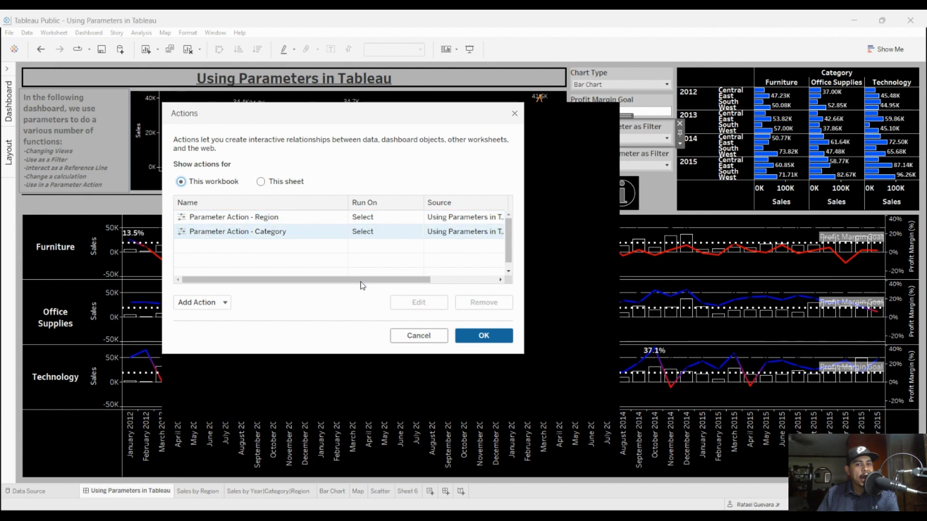
Step: Examine the source sheets, target parameter and clearing behaviour of Parameter Action - Region, and close both action dialogs
left_click(291, 218)
left_click(419, 302)
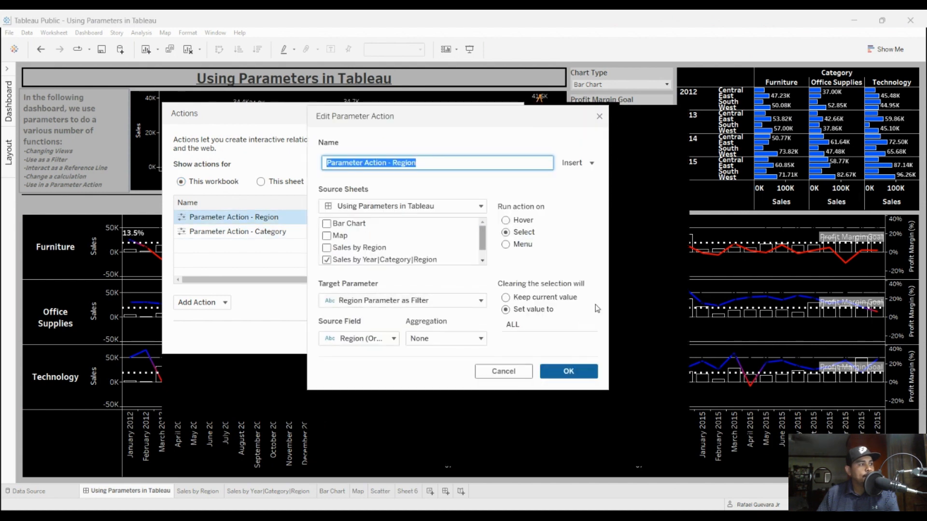
left_click(606, 295)
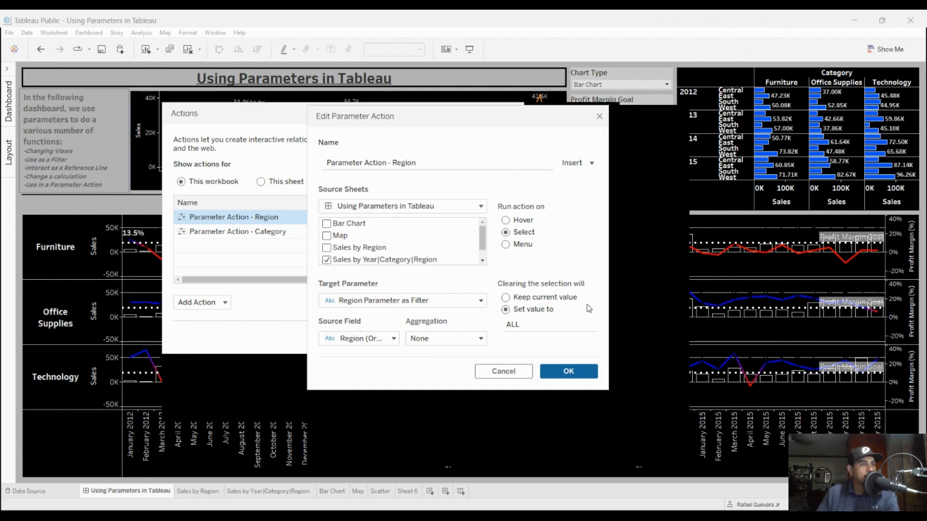
left_click_drag(484, 242, 482, 249)
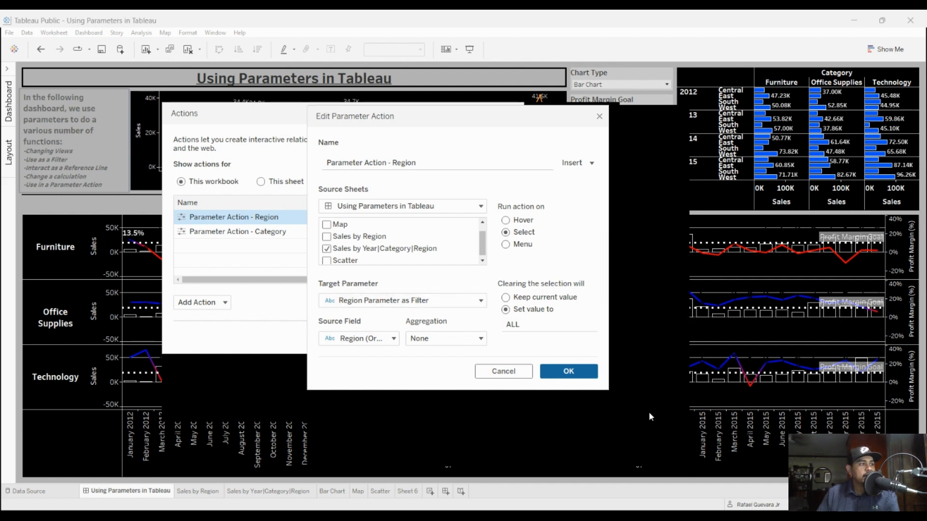
key("Return")
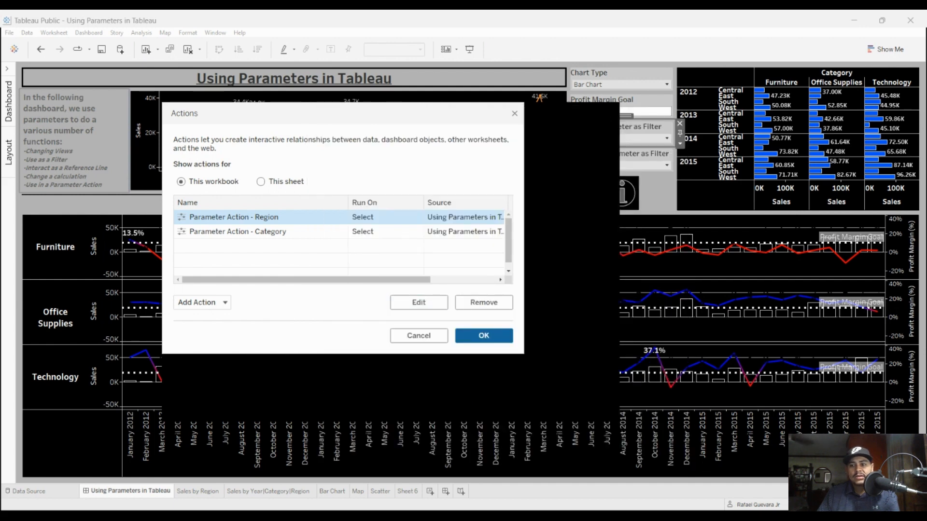
key("Return")
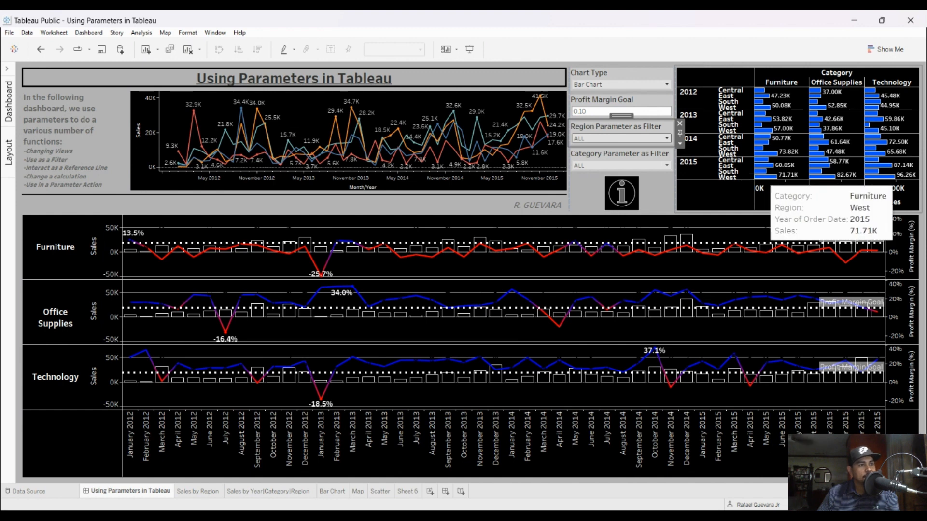
Step: Test the parameter actions in the yearly sales bar chart by selecting the 2015 West Furniture bar, clearing it, and selecting the Furniture header
left_click(767, 176)
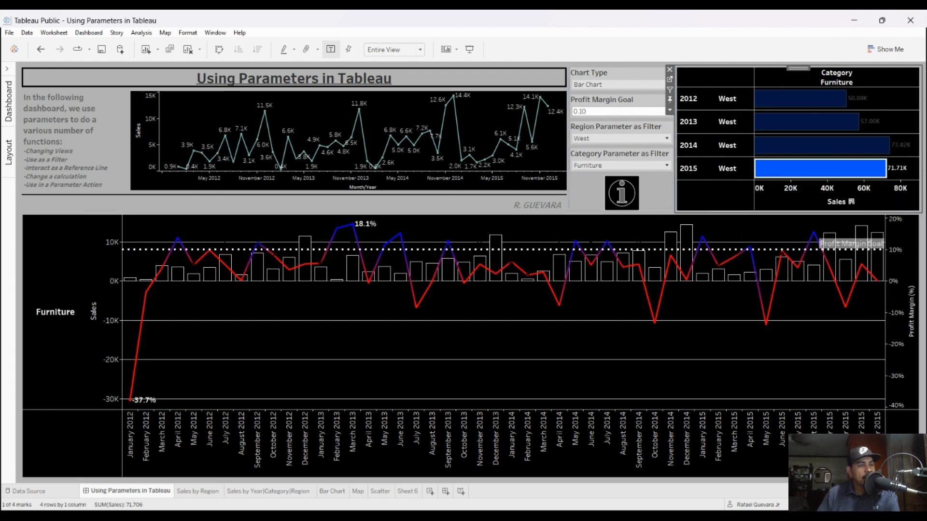
mouse_move(799, 171)
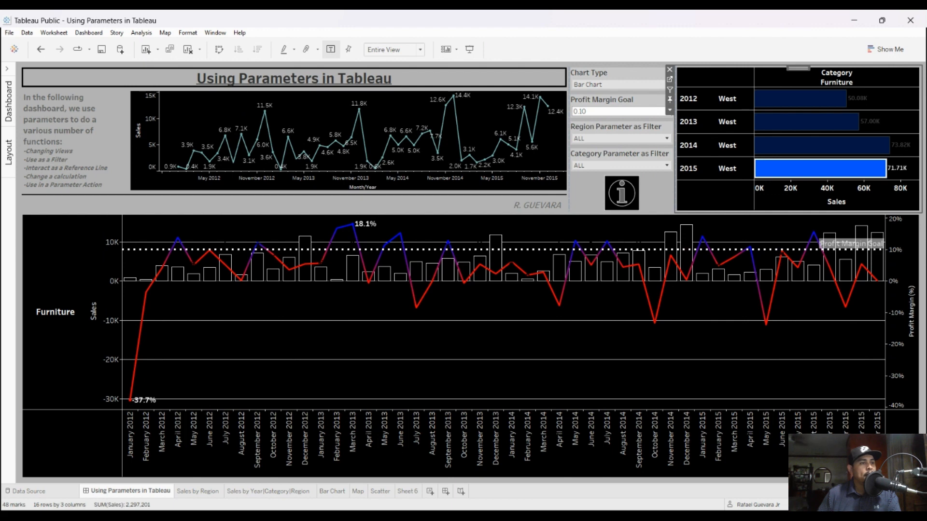
left_click(821, 169)
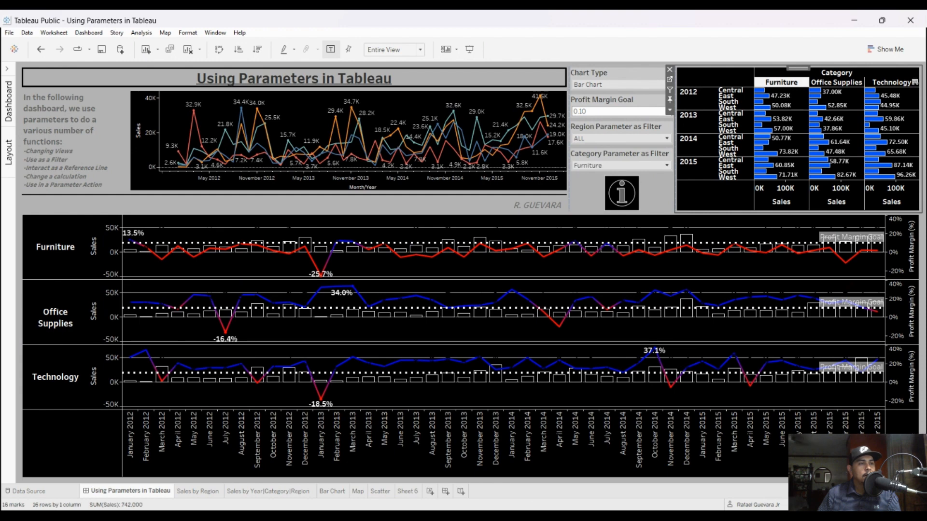
Step: Filter the dashboard to Furniture with its header in the yearly sales chart and clear that selection to restore all categories
left_click(781, 82)
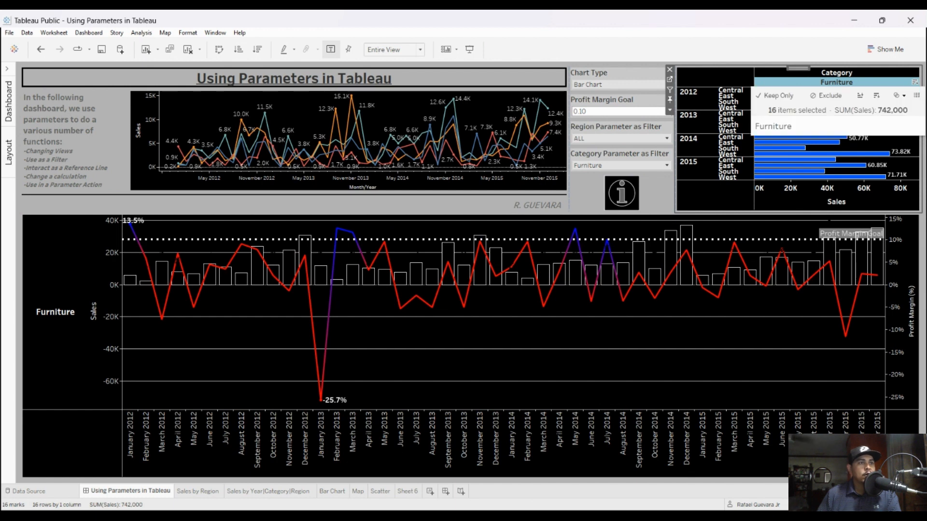
left_click(837, 83)
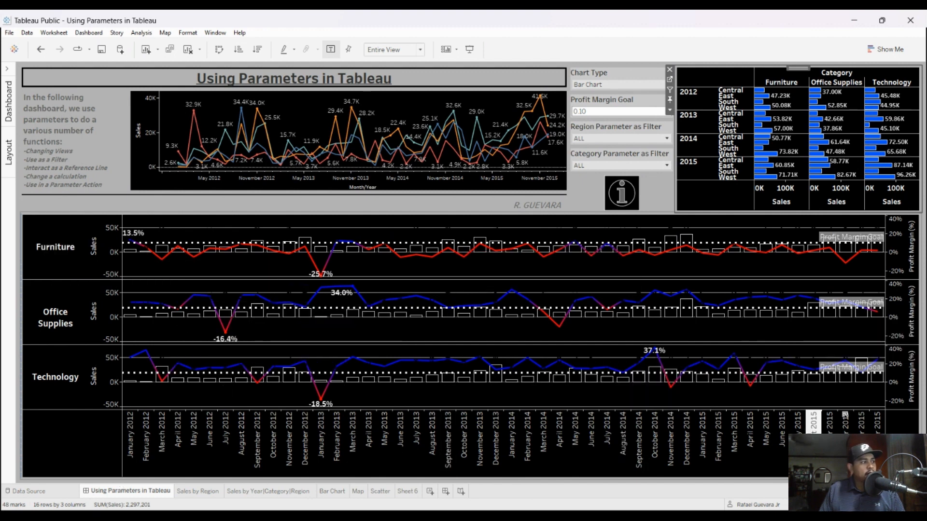
Step: Open the Bar Chart sheet from the dashboard, expand its data pane and enlarge the Parameters list
left_click(20, 289)
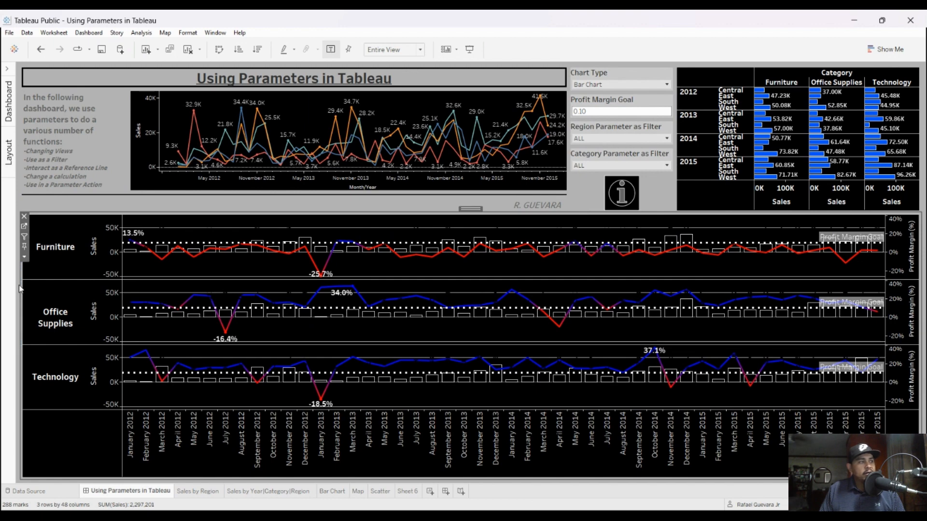
left_click(24, 226)
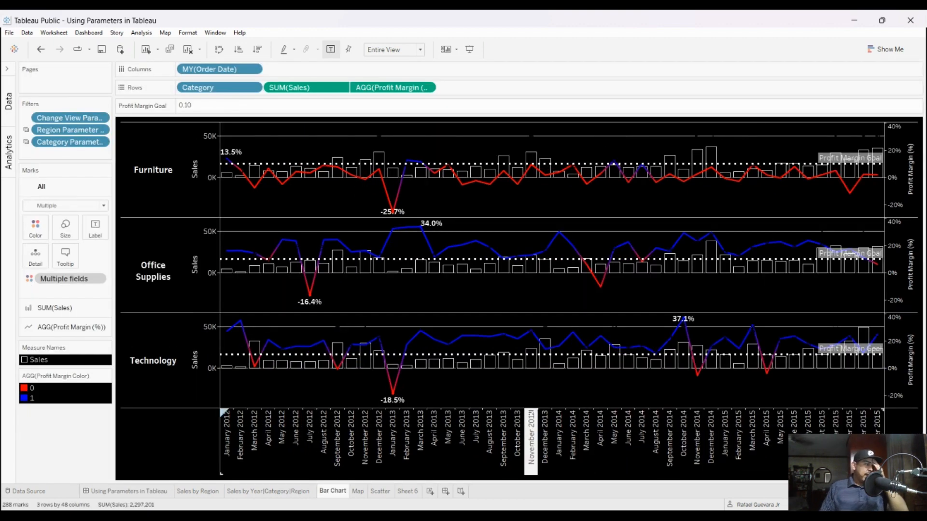
left_click(5, 91)
left_click_drag(295, 162, 291, 162)
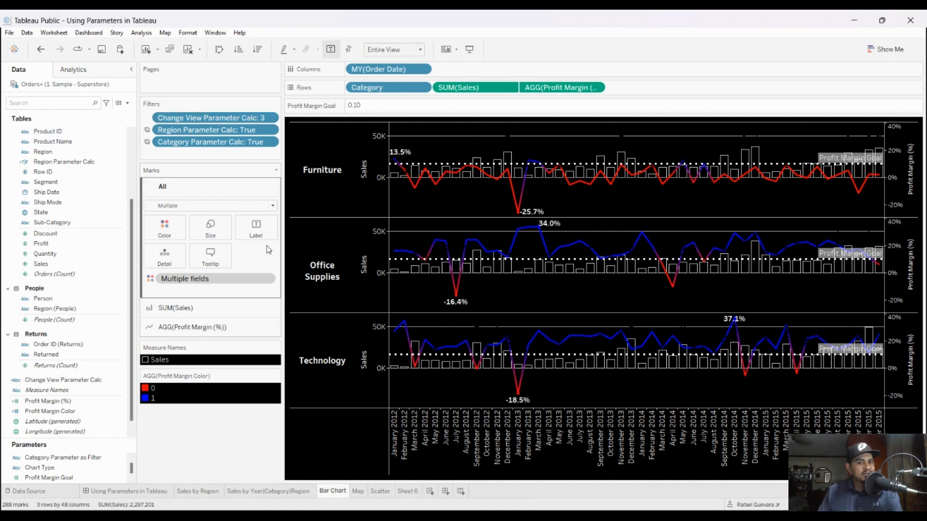
left_click_drag(129, 438, 130, 358)
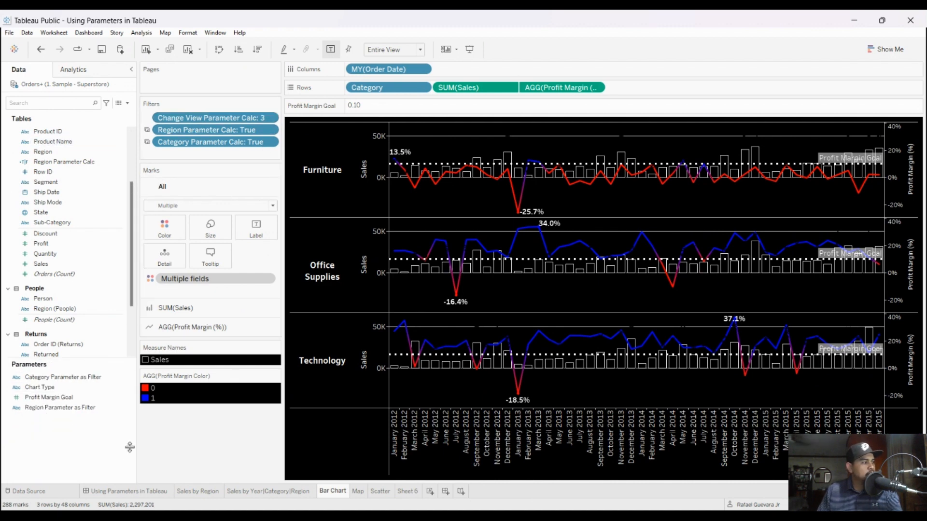
Step: Examine the Chart Type parameter's settings and list of values, and compare them with the dashboard before returning to the Bar Chart sheet
left_click(39, 388)
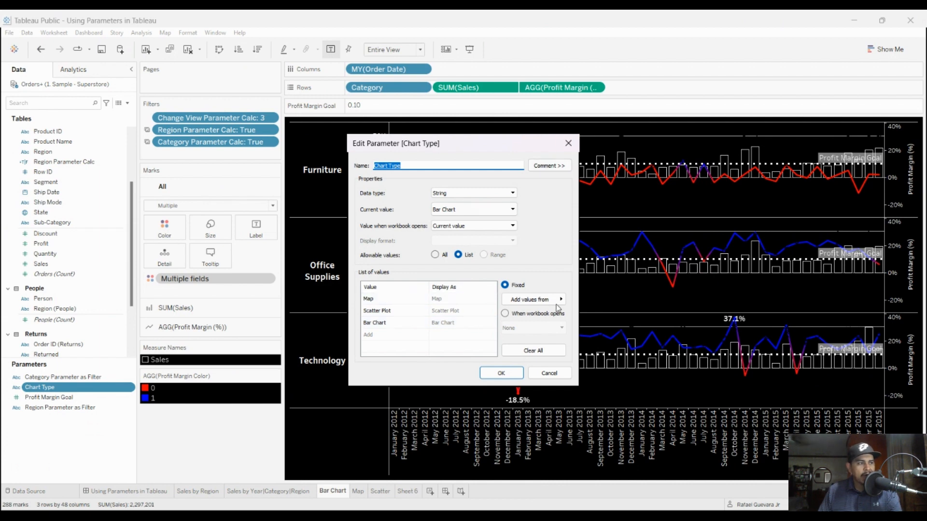
left_click(568, 144)
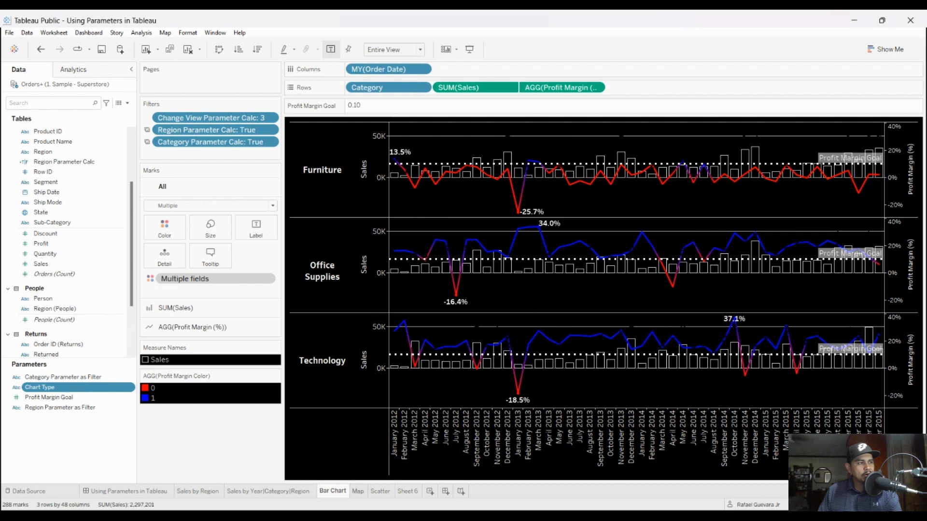
left_click(129, 492)
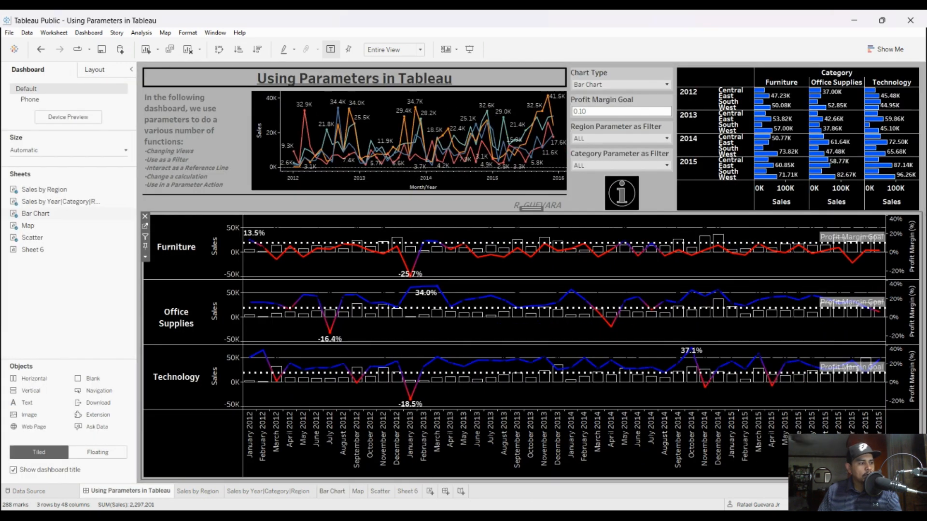
left_click(332, 491)
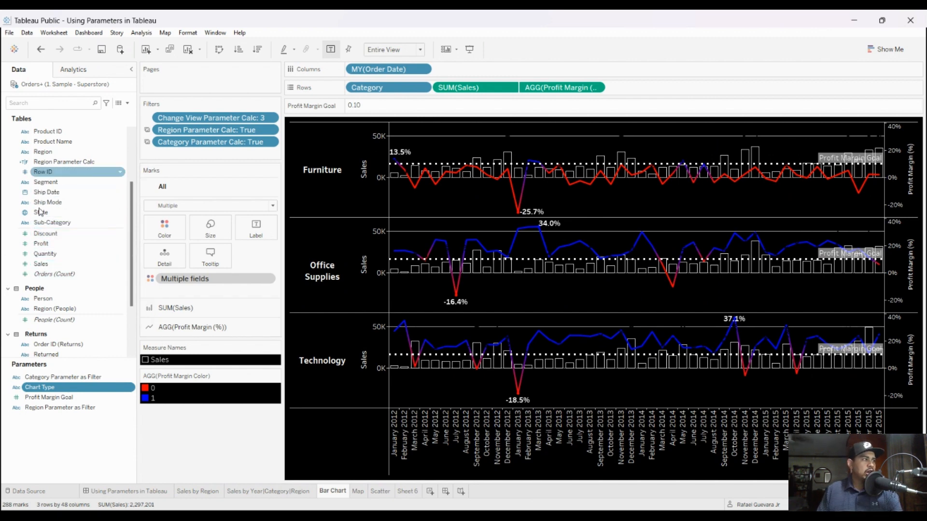
Step: Find the Change View Parameter Calc field, examine its CASE formula based on Chart Type, and close the calculation unchanged
scroll(42, 264, "up", 3)
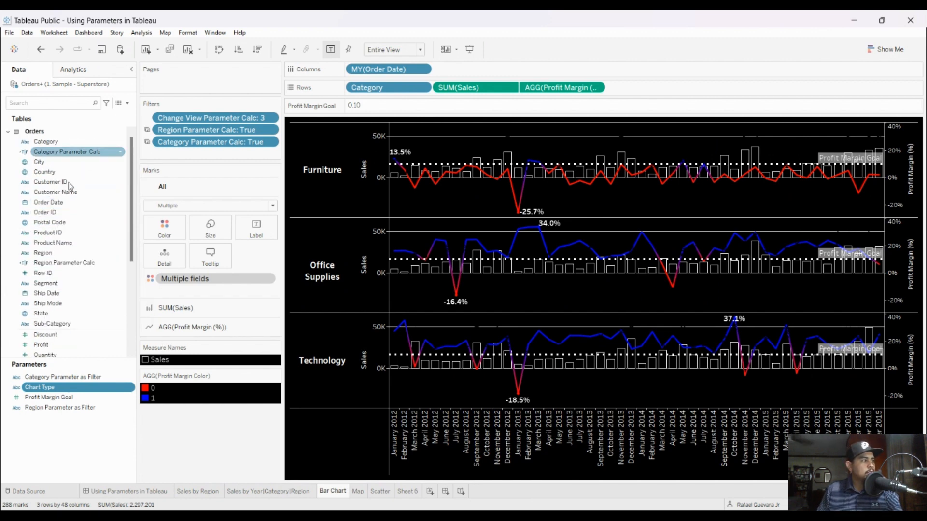
right_click(69, 153)
scroll(60, 271, "down", 3)
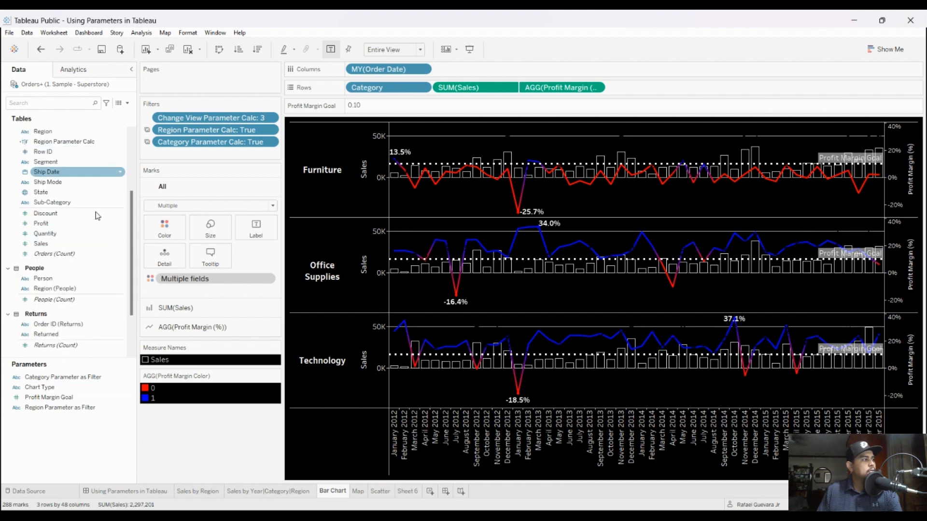
scroll(73, 338, "down", 3)
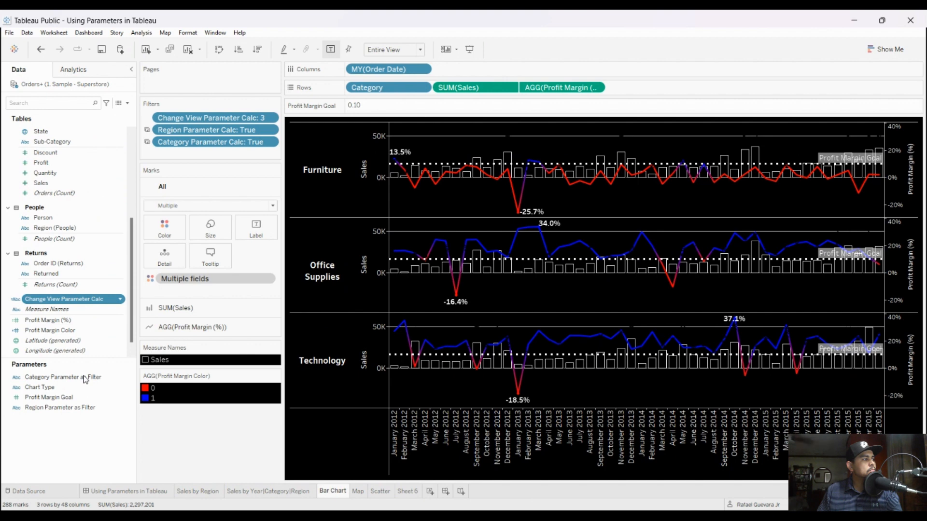
left_click(119, 408)
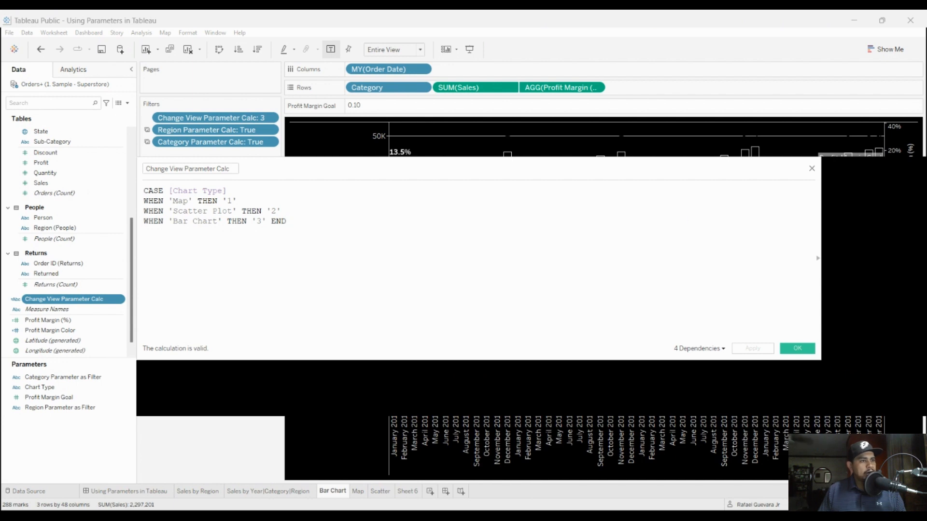
left_click(812, 168)
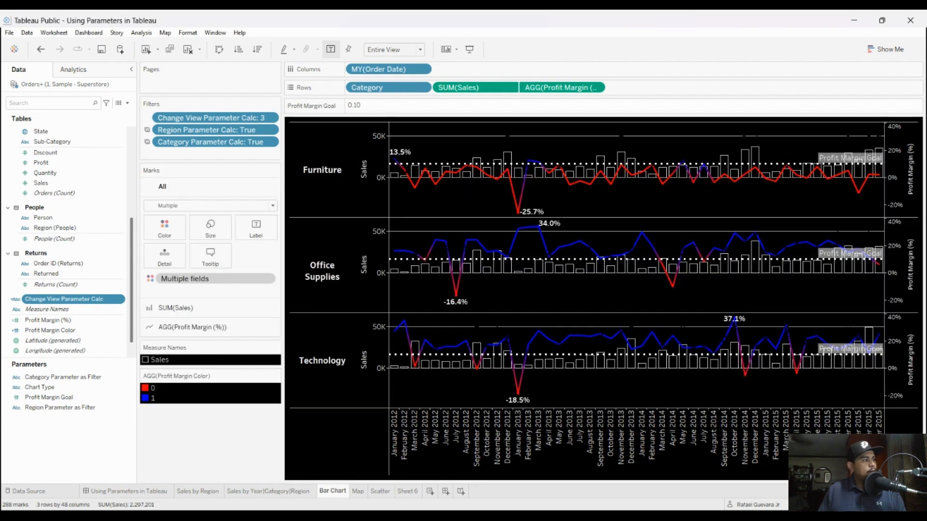
Step: Show the Chart Type parameter control beneath the Bar Chart sheet's color legend and inspect the Change View Parameter Calc filter
right_click(74, 387)
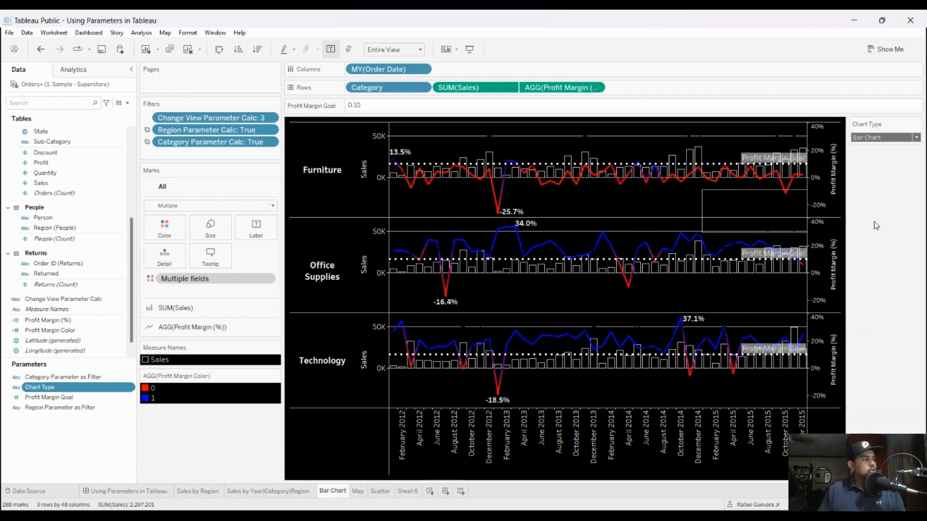
left_click_drag(876, 124, 207, 418)
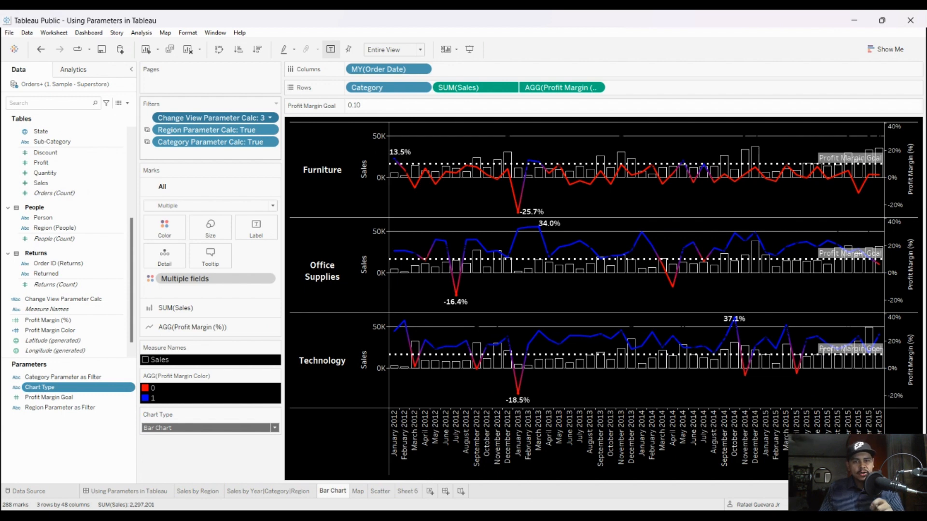
left_click(294, 129)
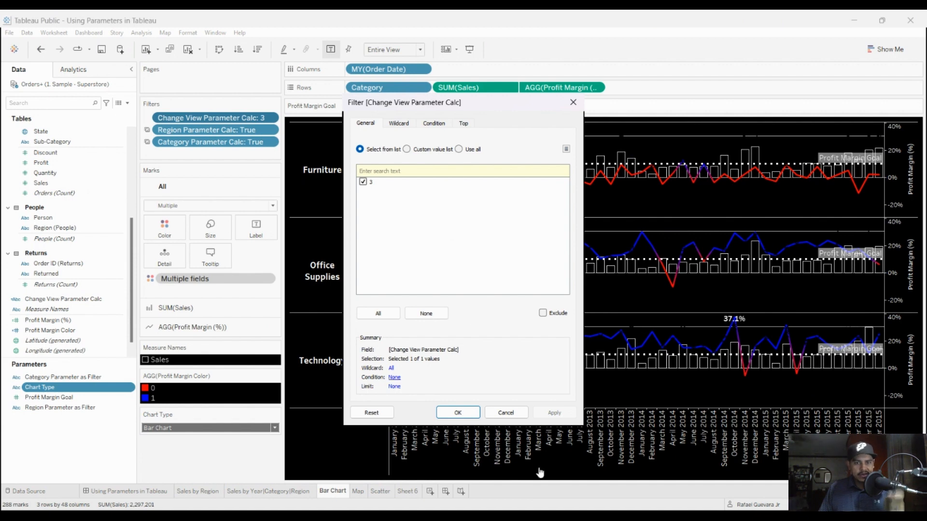
left_click(506, 413)
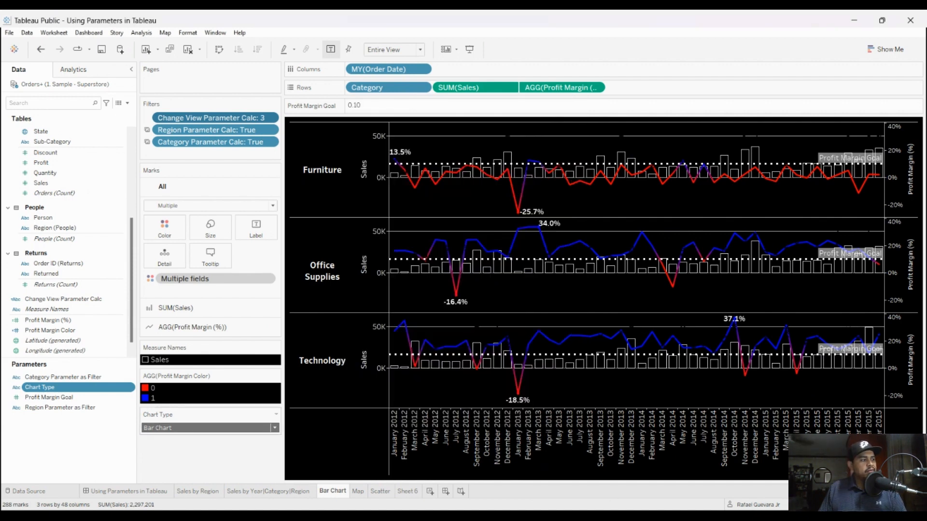
Step: Set Chart Type to Map on the Bar Chart sheet and check which values the Change View Parameter Calc filter offers
left_click(237, 447)
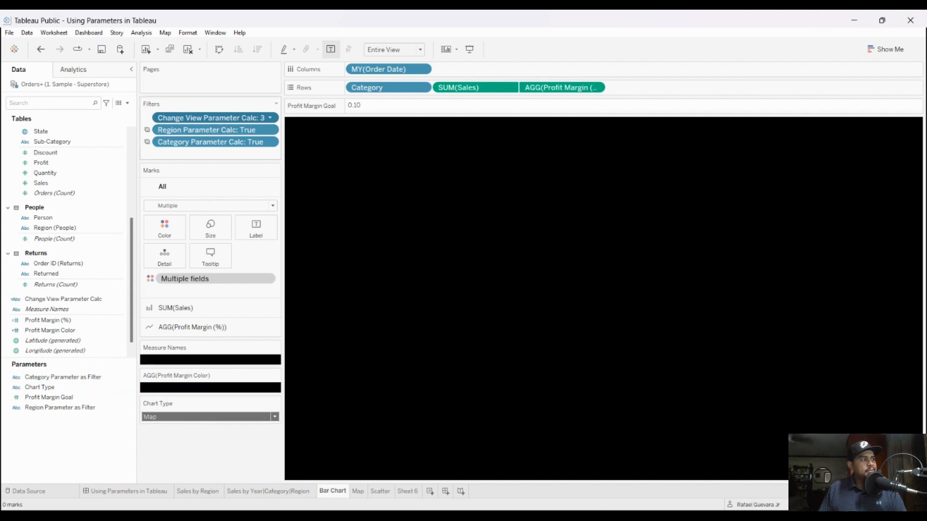
left_click(297, 158)
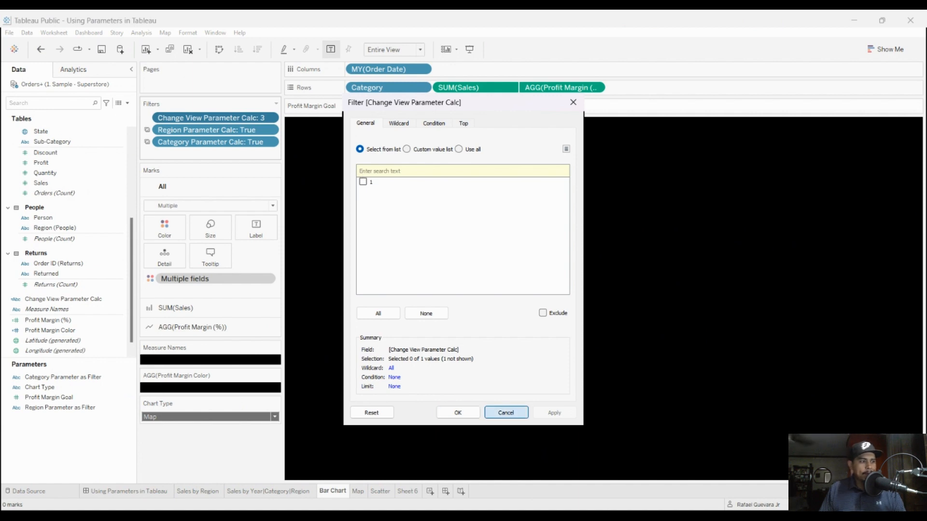
left_click(506, 413)
Step: Open the Map sheet and show the Chart Type parameter control on it, closing the parameter's edit dialog without changes
left_click(358, 491)
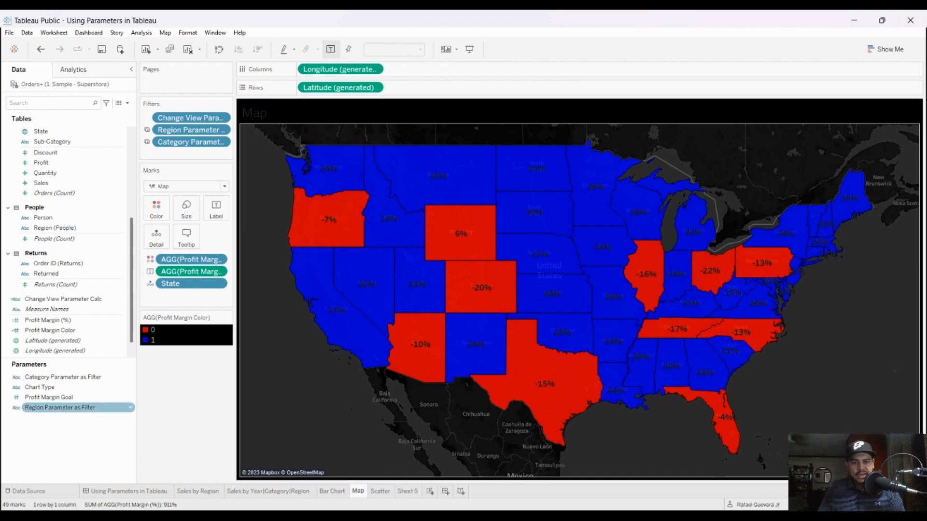
left_click(48, 388)
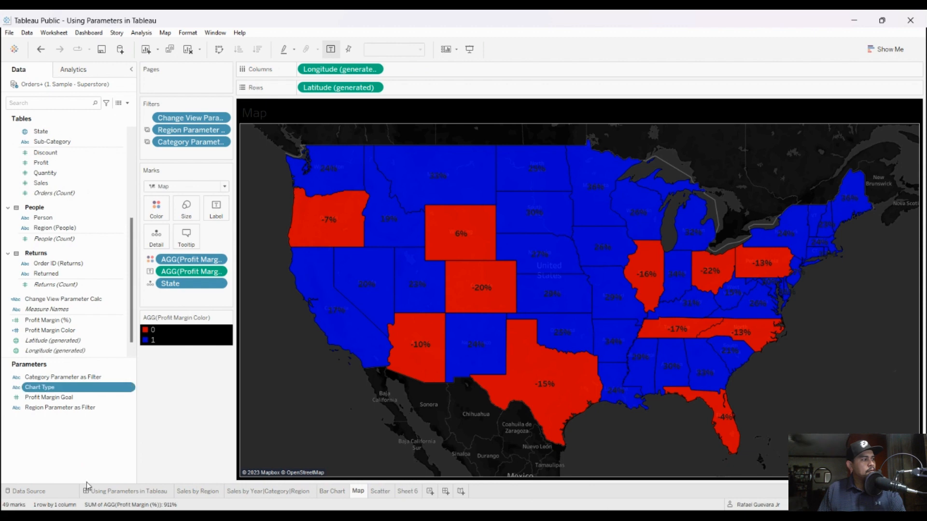
left_click(96, 261)
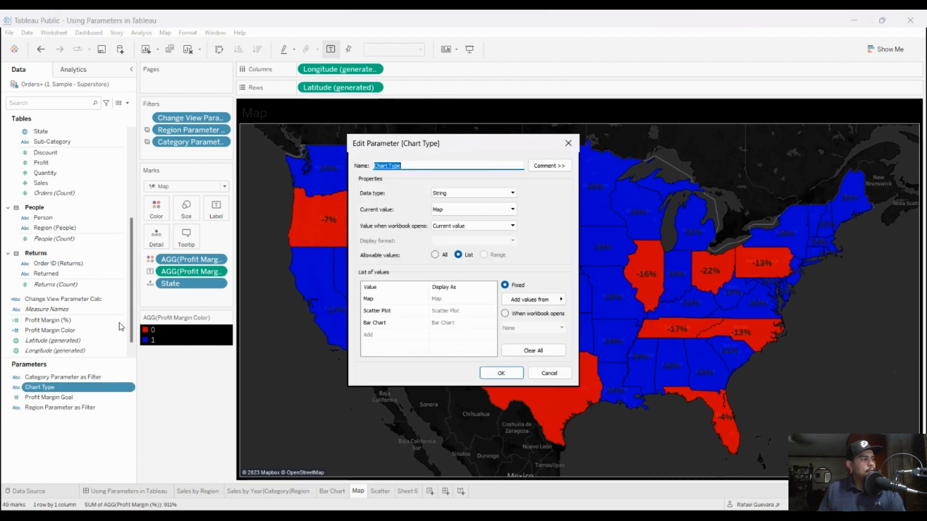
left_click(569, 145)
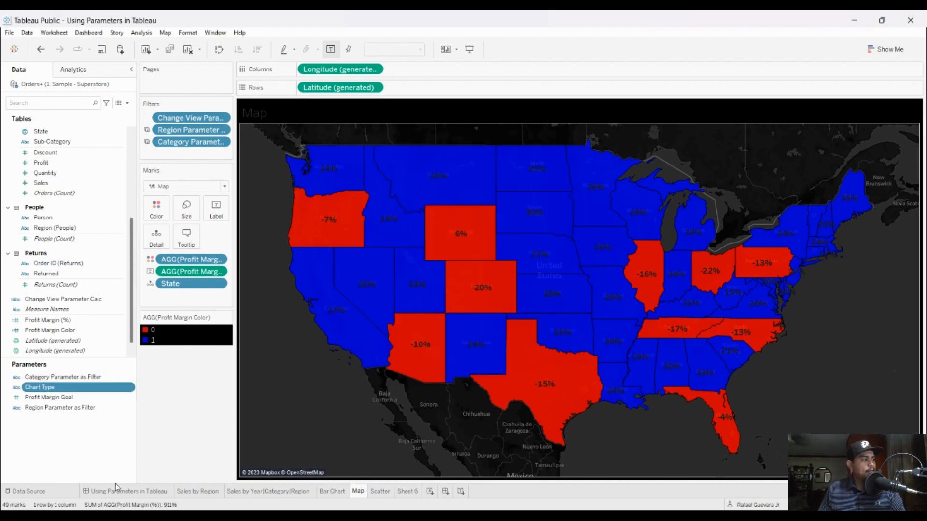
left_click(162, 453)
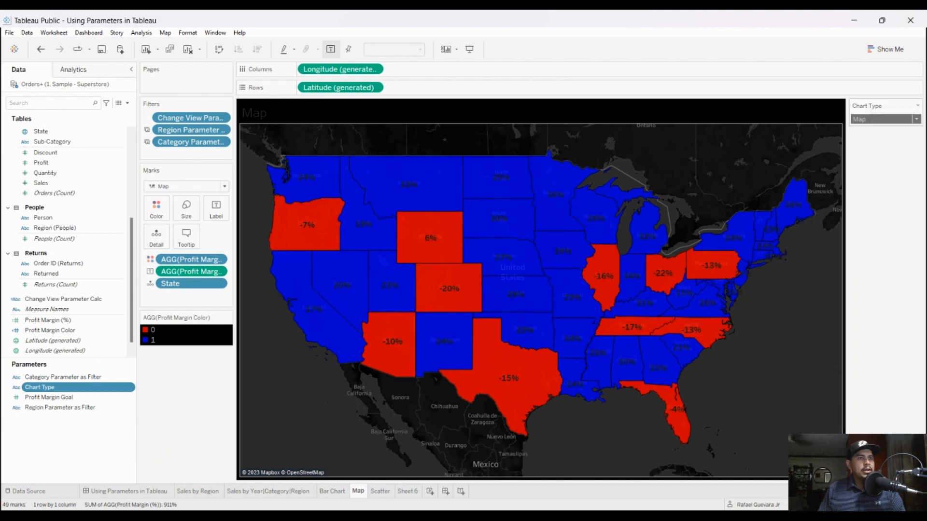
Step: Set Chart Type to Scatter Plot on the Map sheet, inspect its Change View Parameter Calc filter, and view the Scatter sheet
left_click(881, 145)
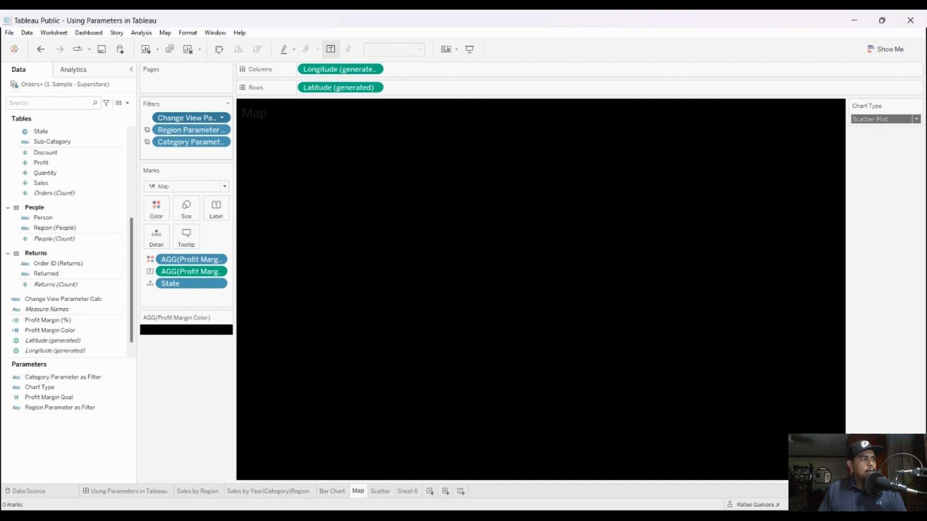
double_click(193, 118)
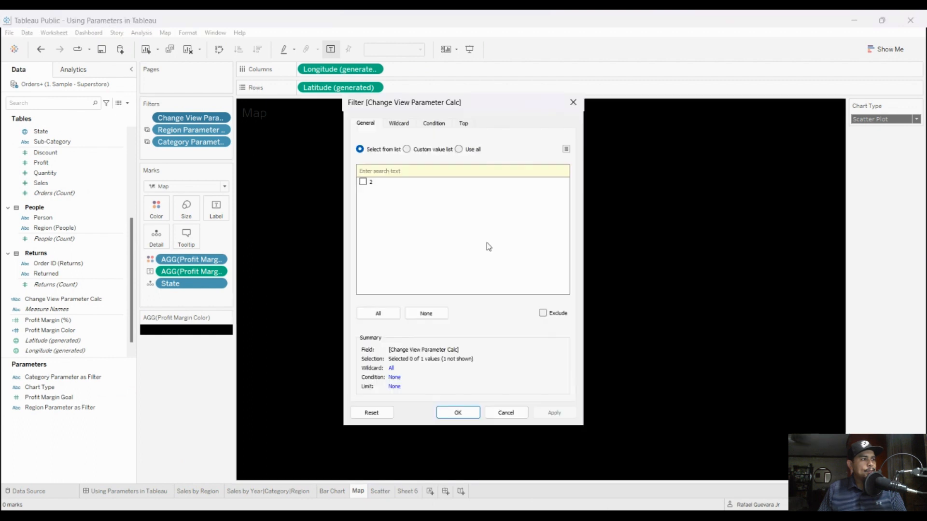
key("Escape")
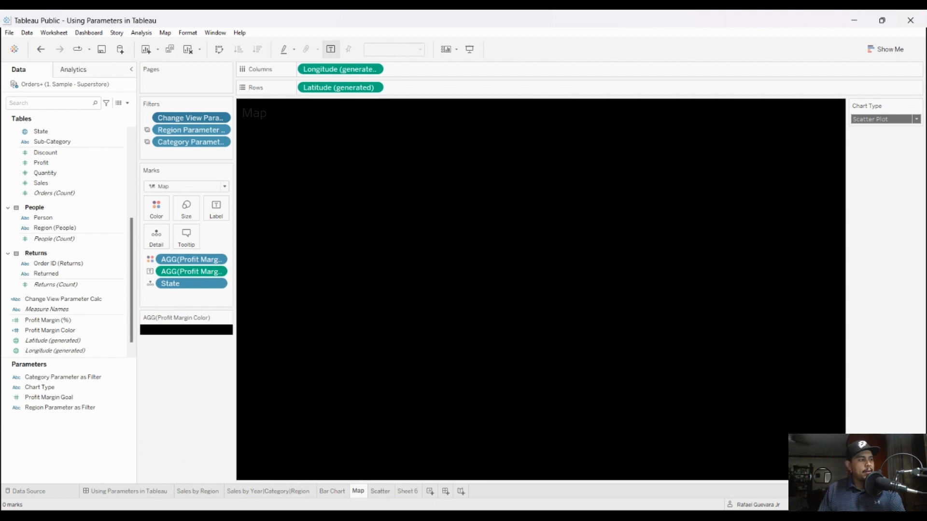
left_click(380, 492)
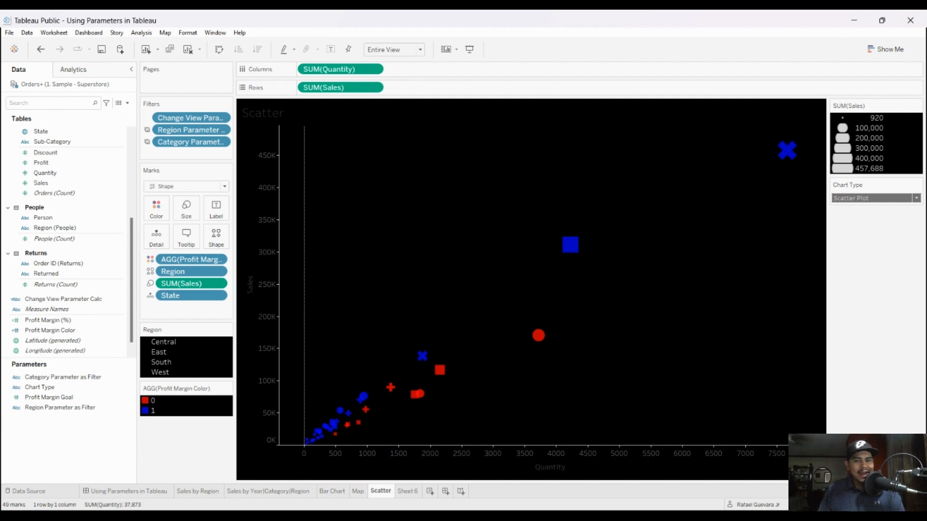
Step: Return to the Using Parameters in Tableau dashboard and switch Chart Type to Map, Scatter Plot and finally Bar Chart
left_click(128, 492)
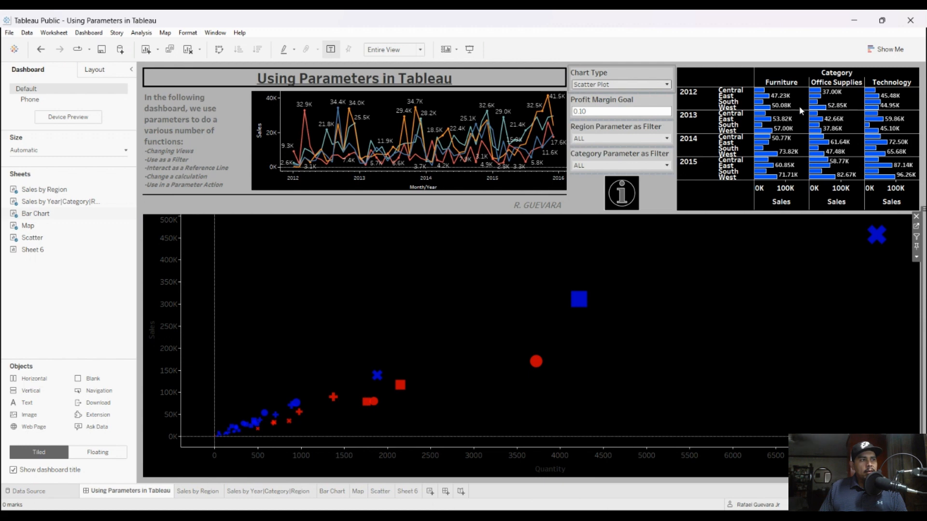
left_click(834, 108)
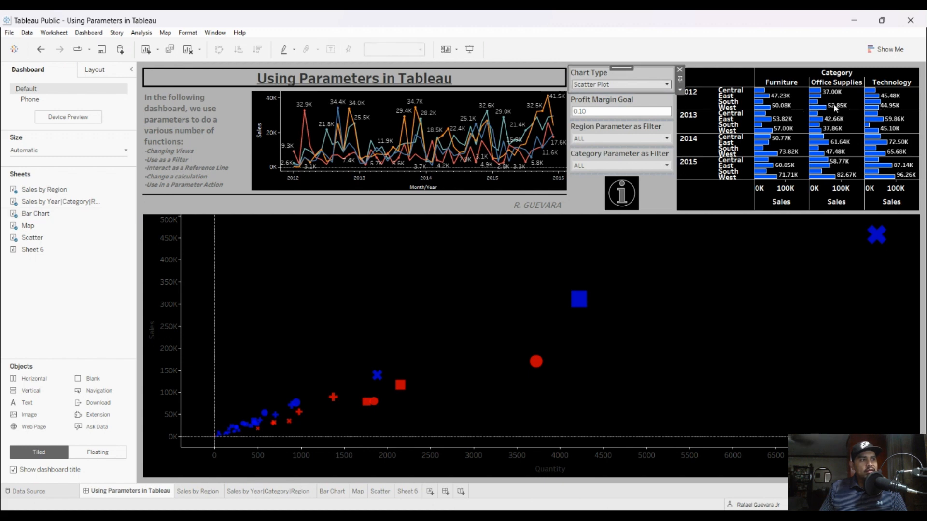
key("Up")
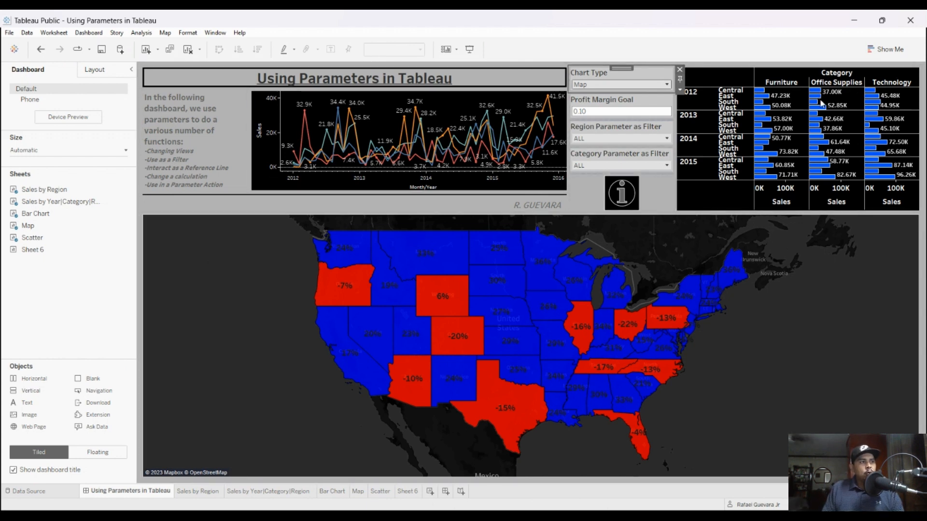
key("Down")
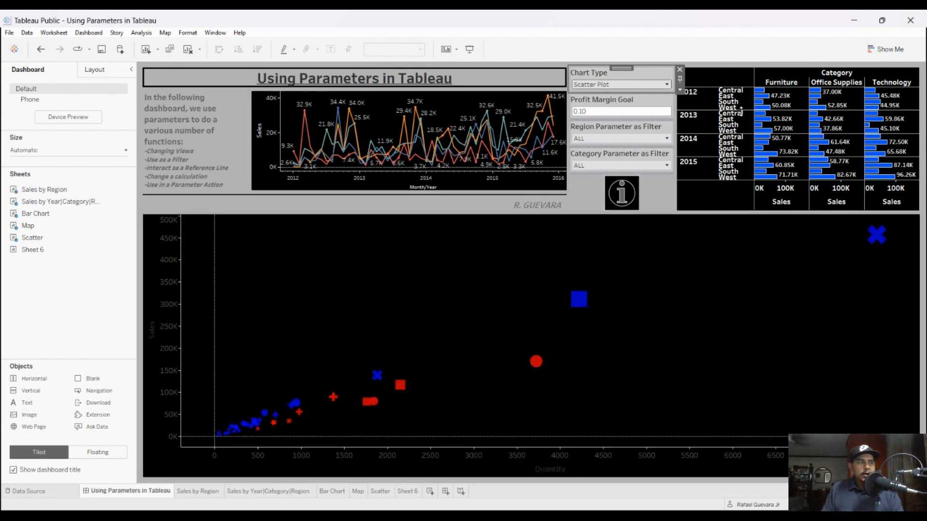
key("Down")
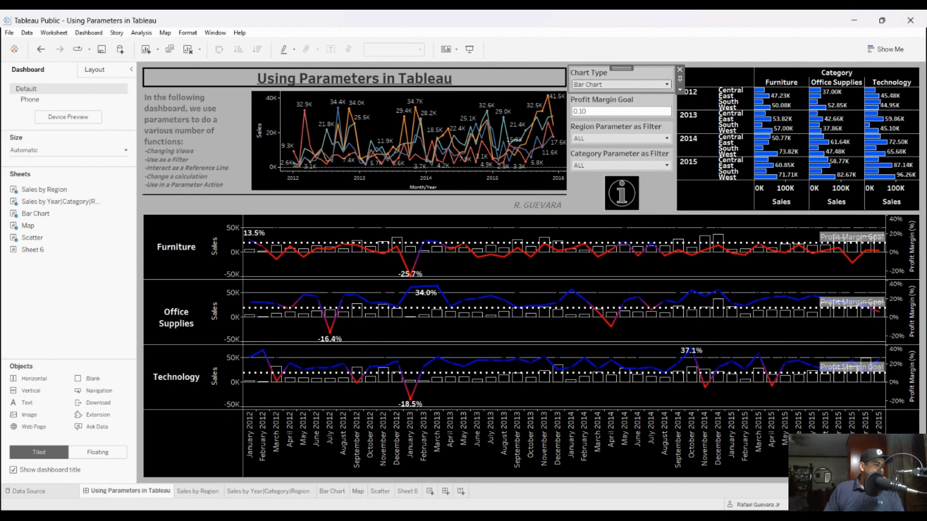
Step: On the Bar Chart sheet, review the Region Parameter Calc formula and show the Region Parameter as Filter control
left_click(332, 491)
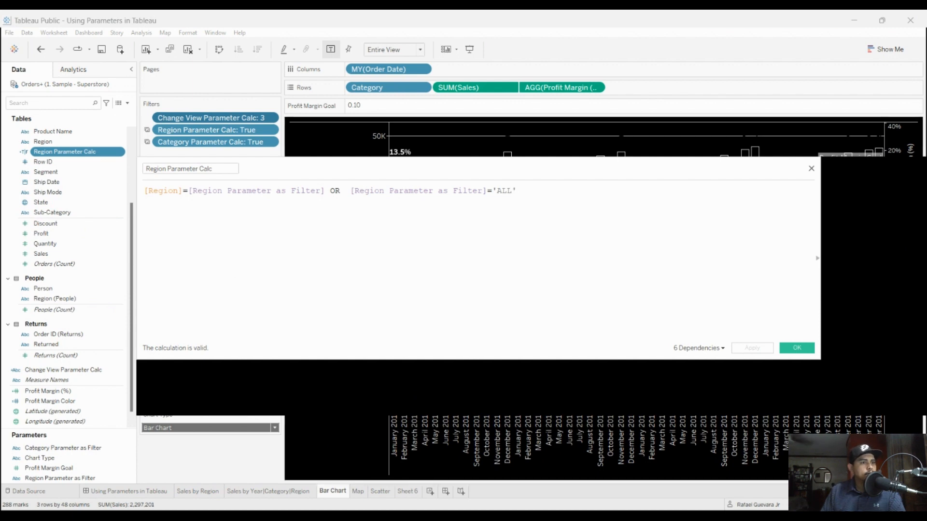
left_click(796, 348)
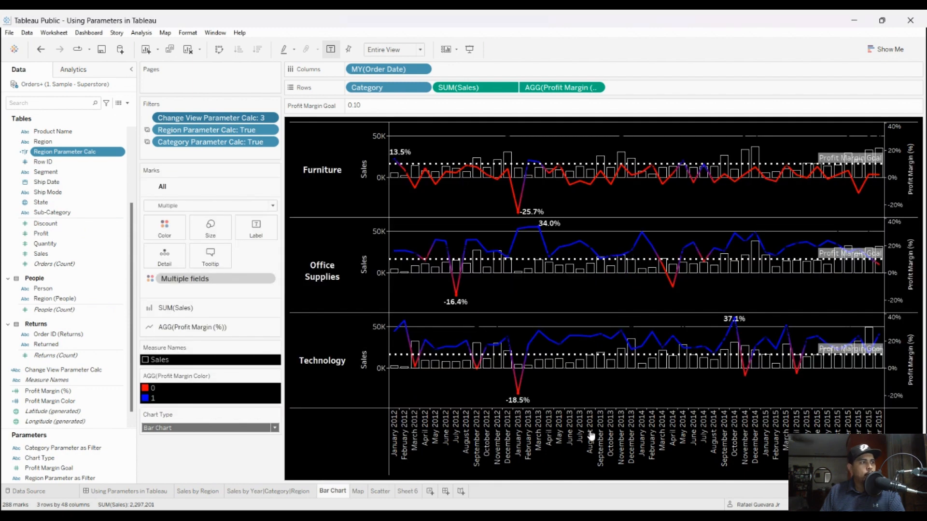
left_click(61, 478)
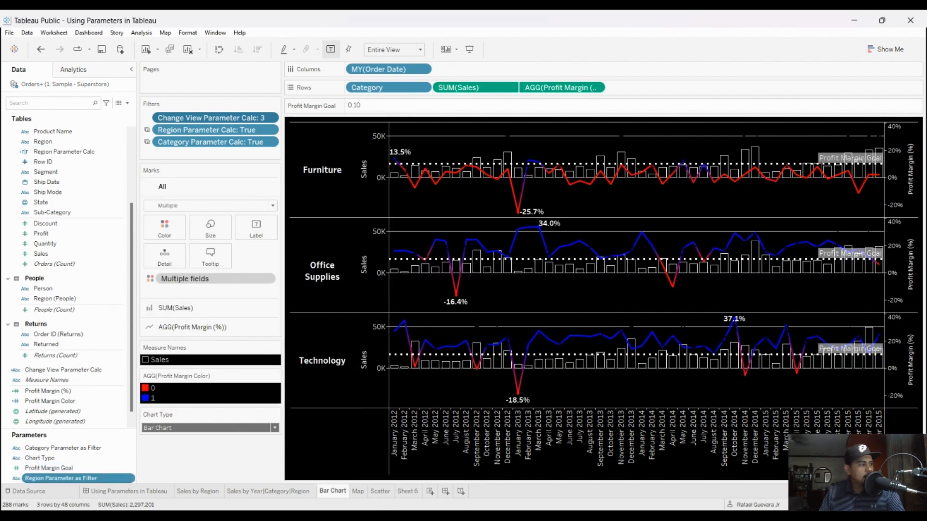
left_click(99, 370)
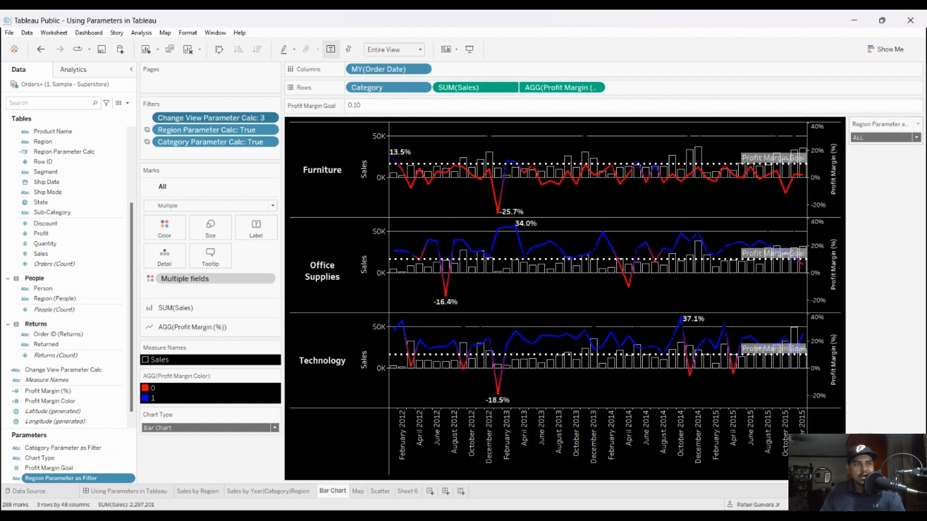
left_click(880, 156)
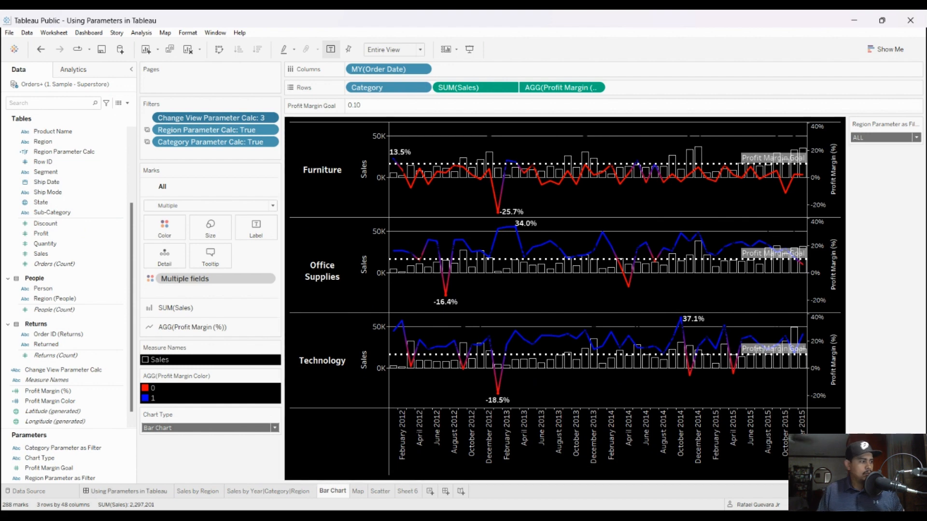
Step: View the Using Parameters in Tableau dashboard, return to the Bar Chart sheet, and review the Profit Margin (%) calculation without changes
left_click(127, 491)
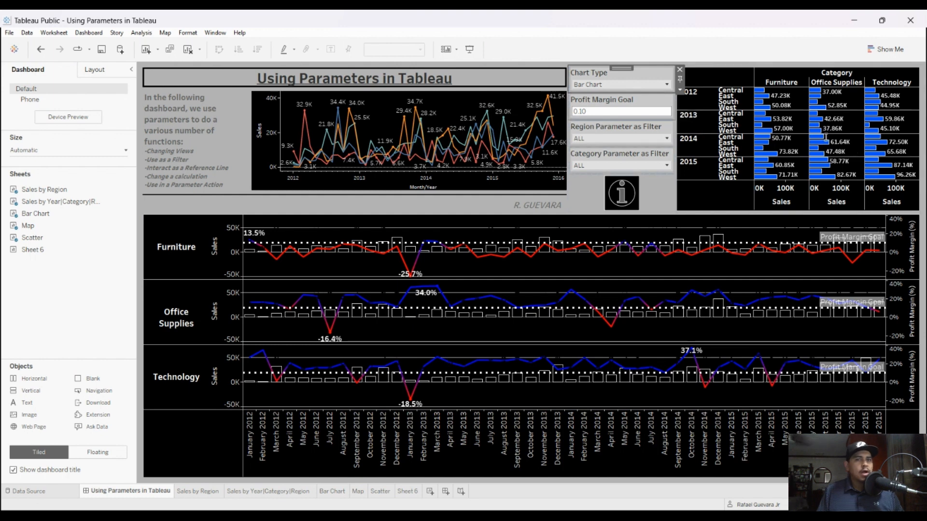
left_click(332, 491)
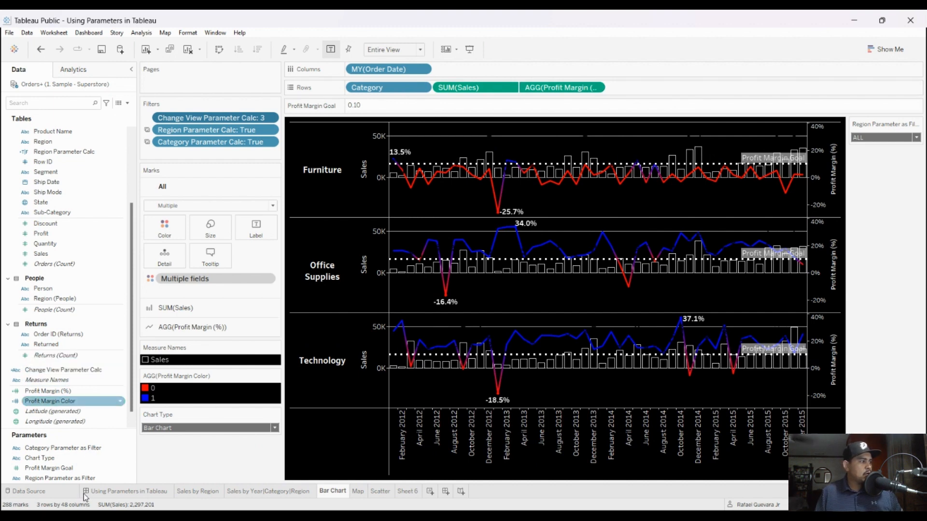
left_click(66, 391)
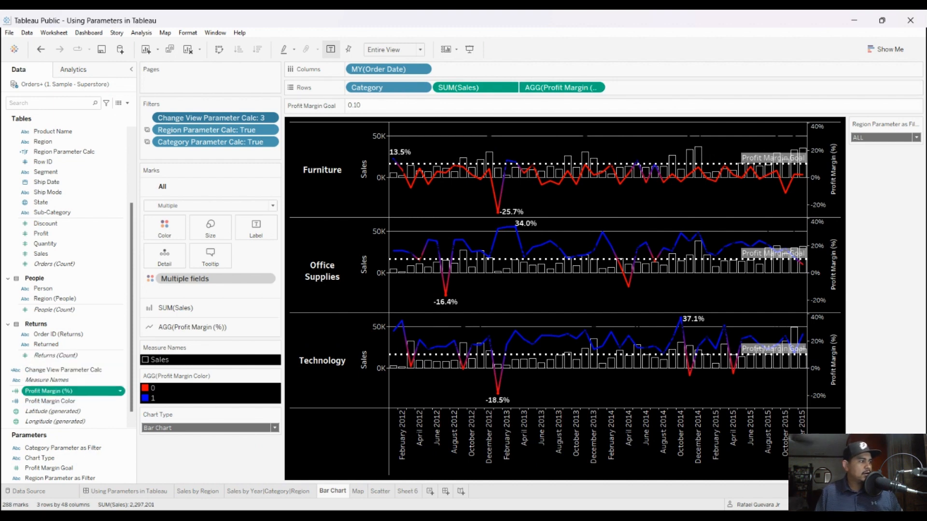
left_click(88, 355)
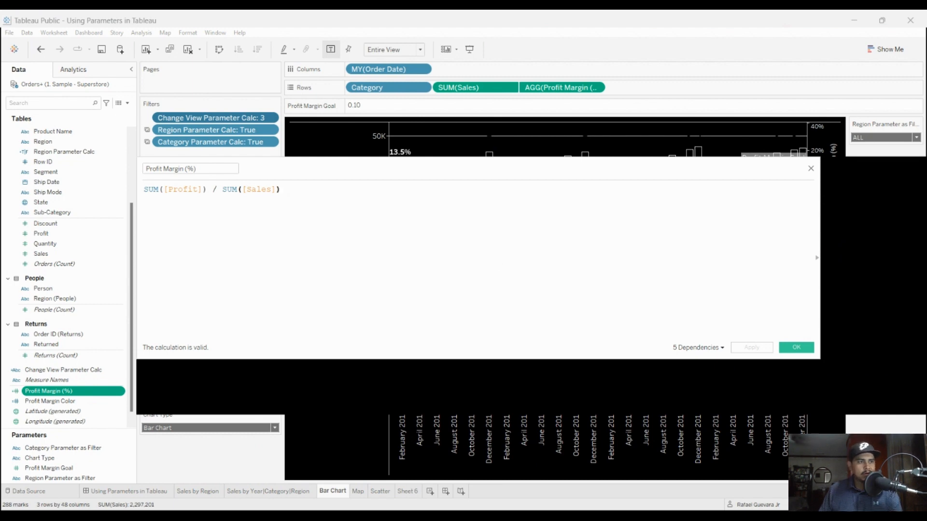
left_click(810, 169)
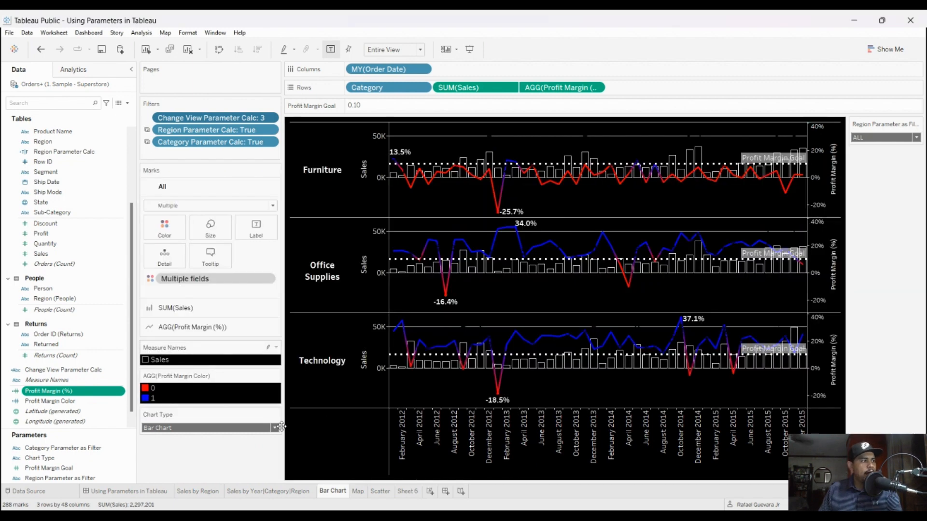
Step: Show the marks settings for AGG(Profit Margin (%)) and review how the Profit Margin Color calculation uses Profit Margin Goal
left_click(193, 326)
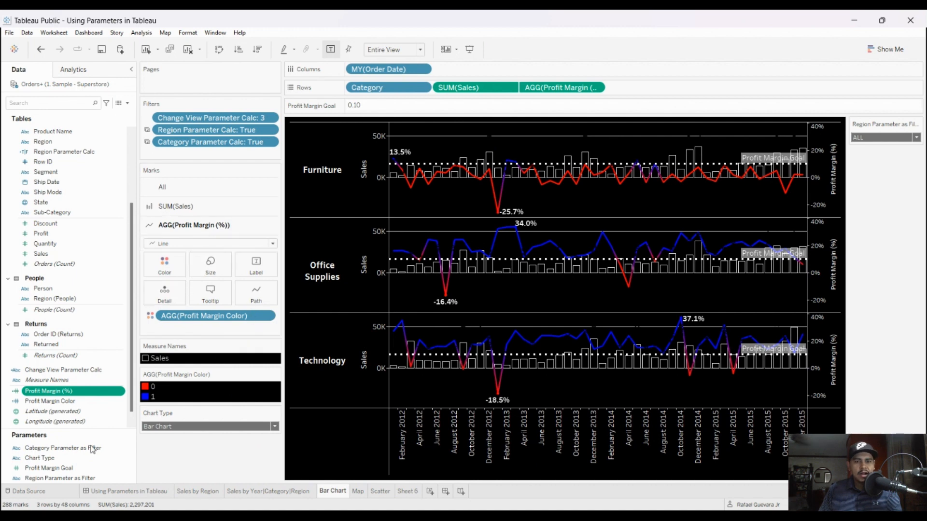
left_click(54, 401)
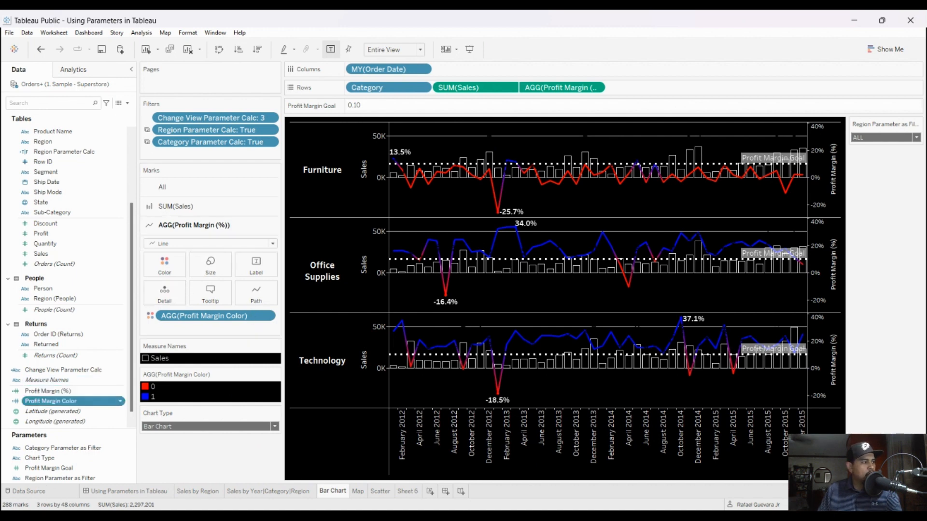
double_click(54, 400)
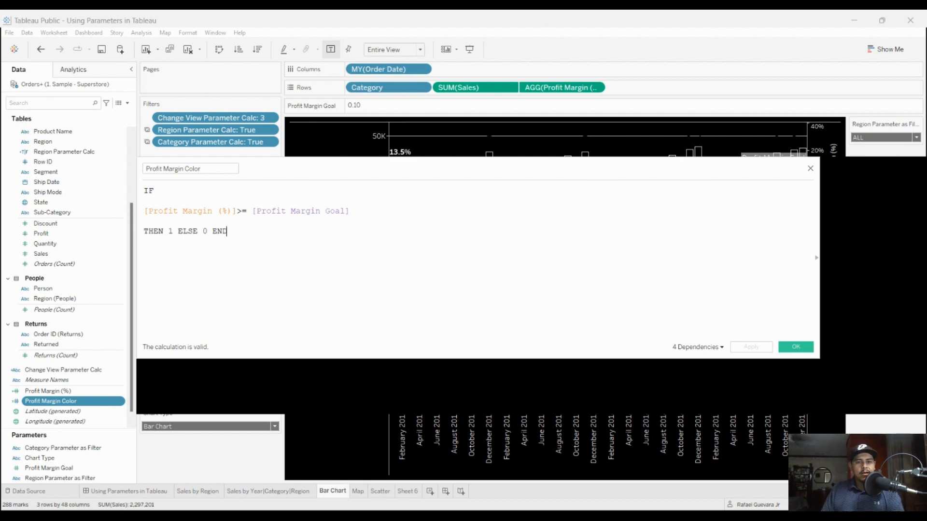
left_click_drag(359, 211, 256, 211)
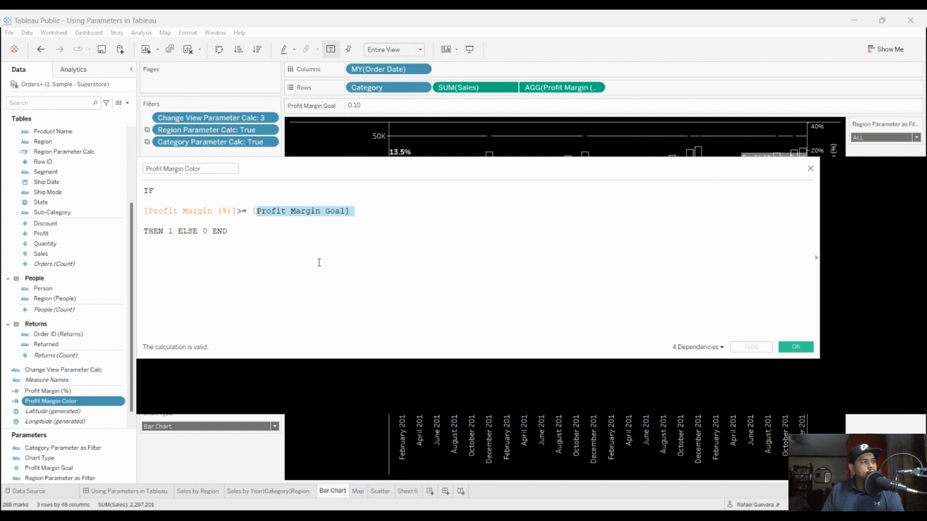
left_click(430, 320)
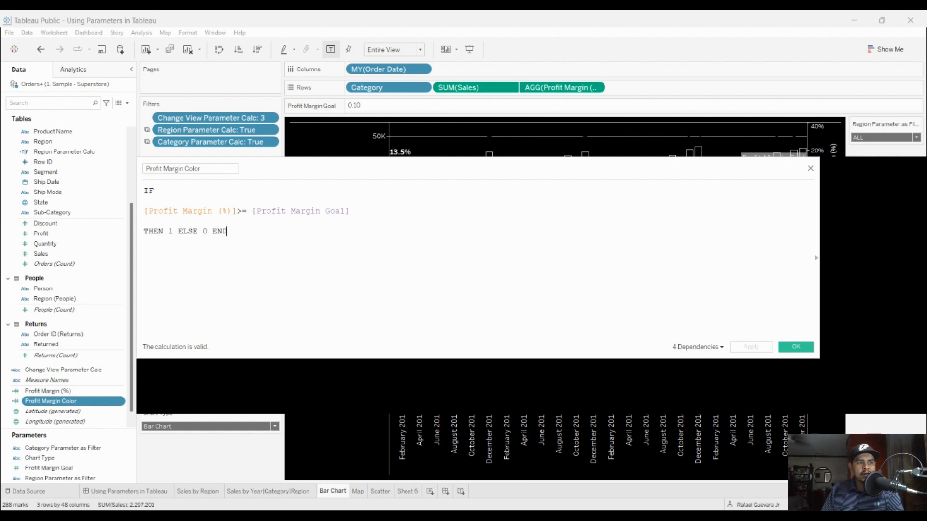
left_click(795, 347)
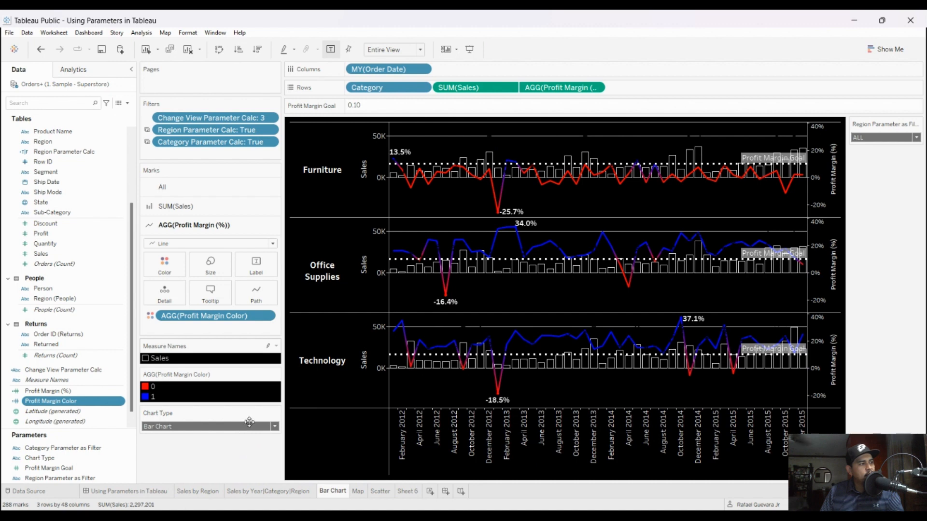
Step: Move the AGG(Profit Margin Color) legend below the Region Parameter as Filter control and set Profit Margin Goal to 0.05
left_click_drag(253, 460, 883, 166)
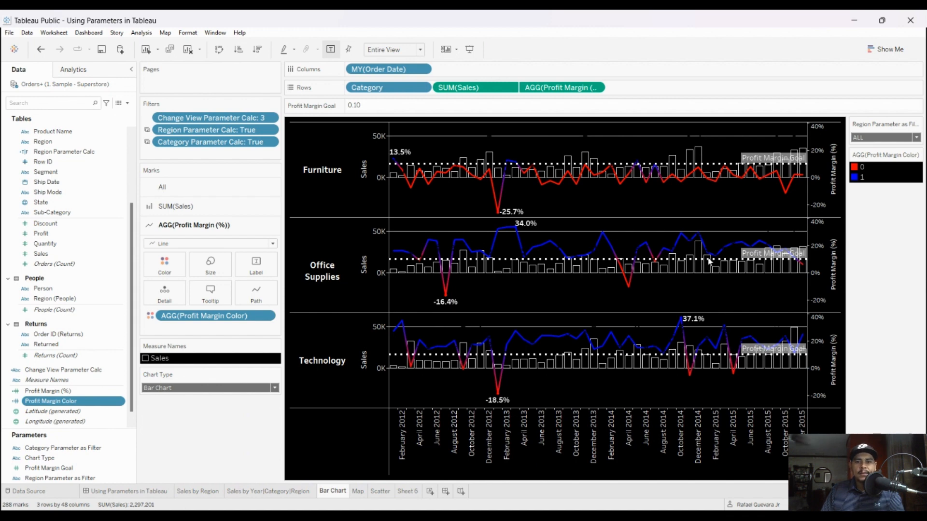
left_click(49, 469)
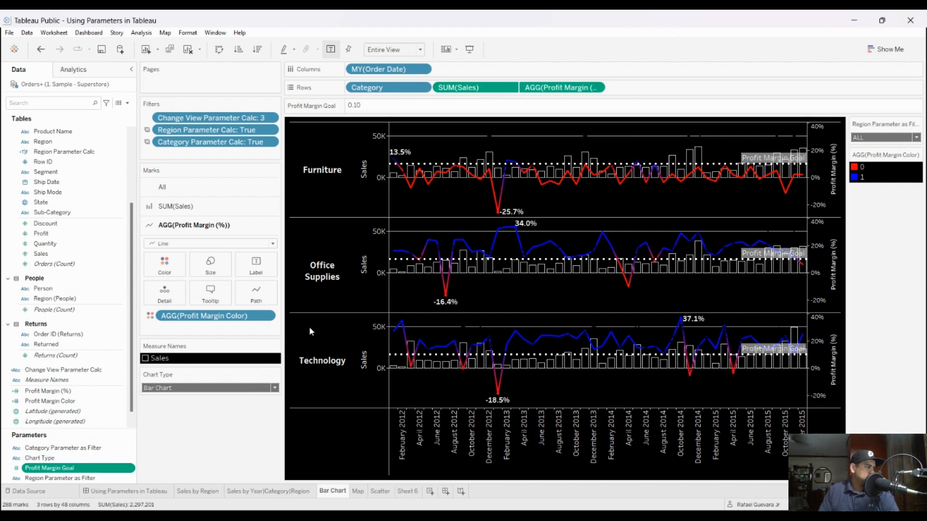
left_click(498, 111)
left_click(501, 111)
left_click_drag(501, 130, 396, 128)
type(".05")
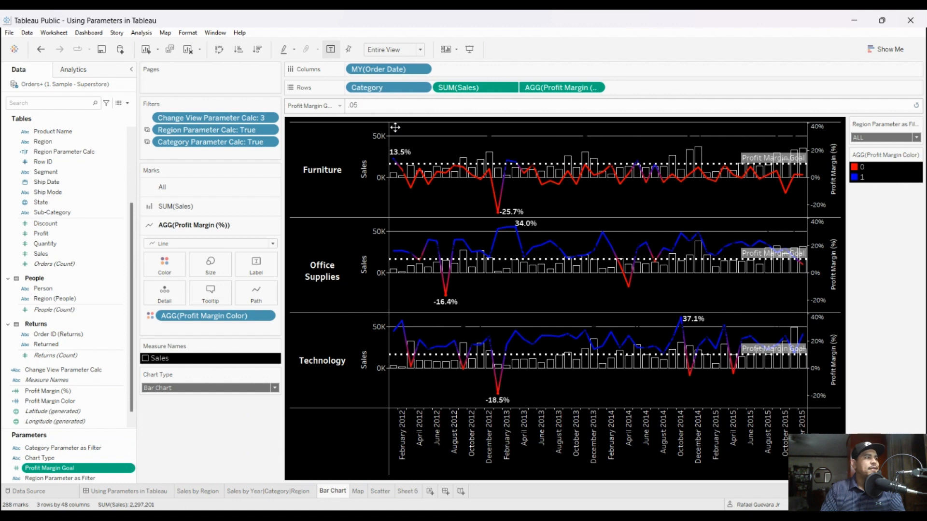
key("Return")
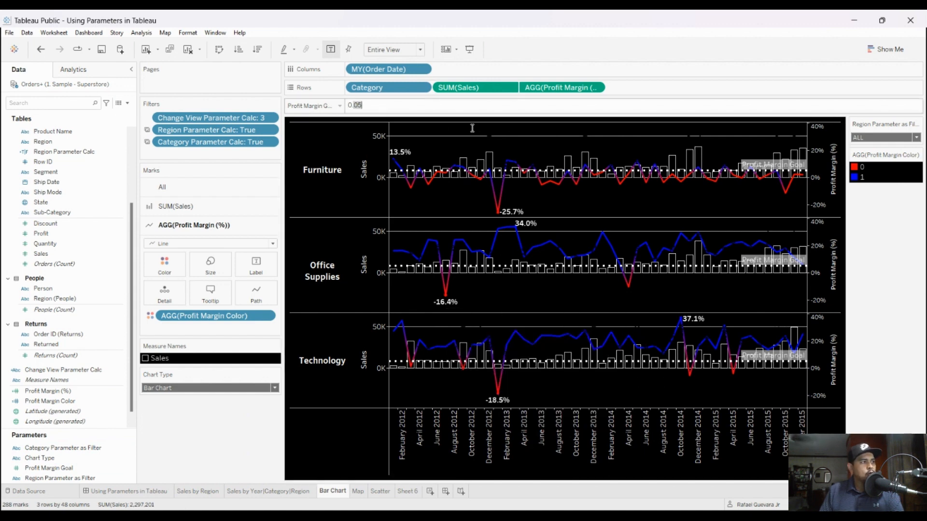
Step: Set Profit Margin Goal to 0.35 on the Bar Chart sheet and finally to 0.10
key("ctrl+a")
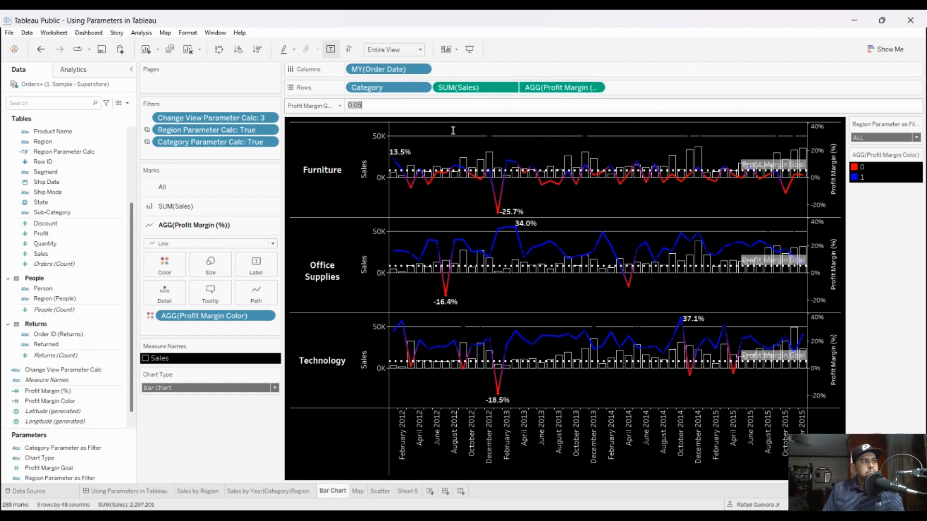
key("BackSpace")
type("0.35")
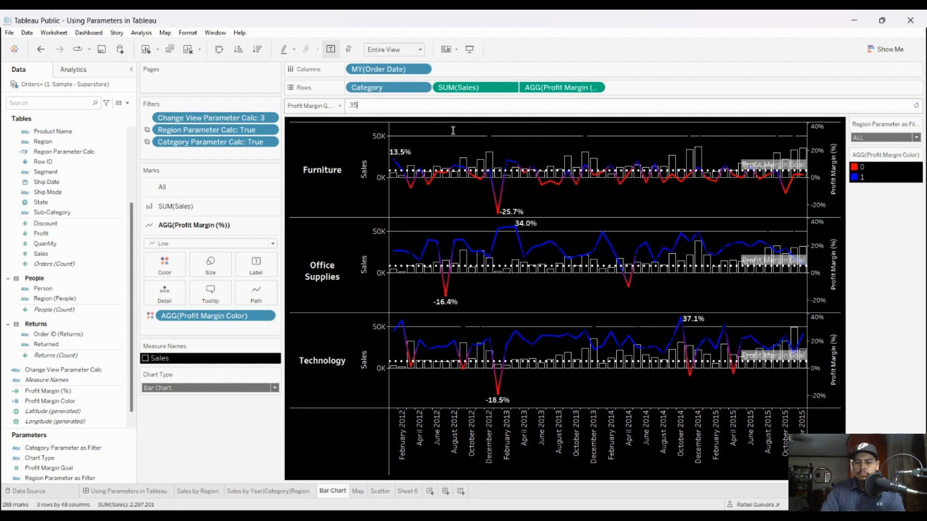
key("Return")
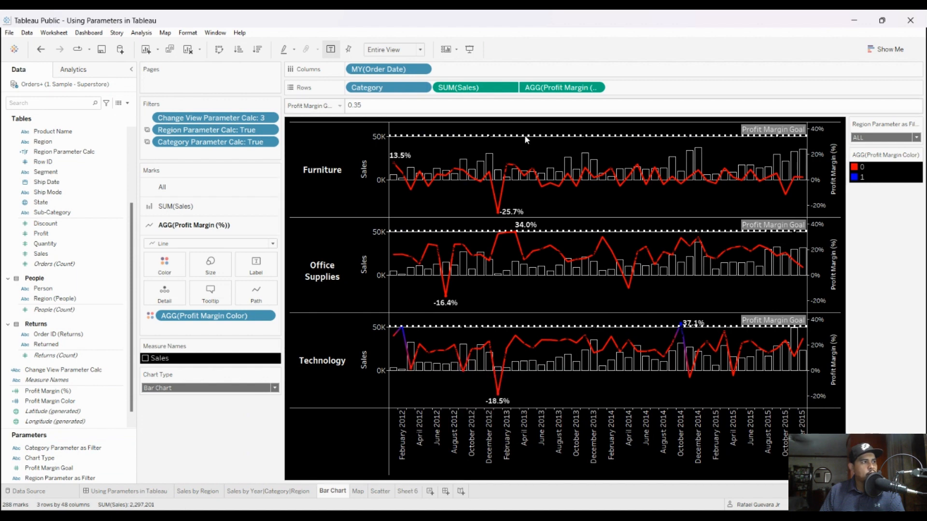
left_click(526, 106)
type("0.10")
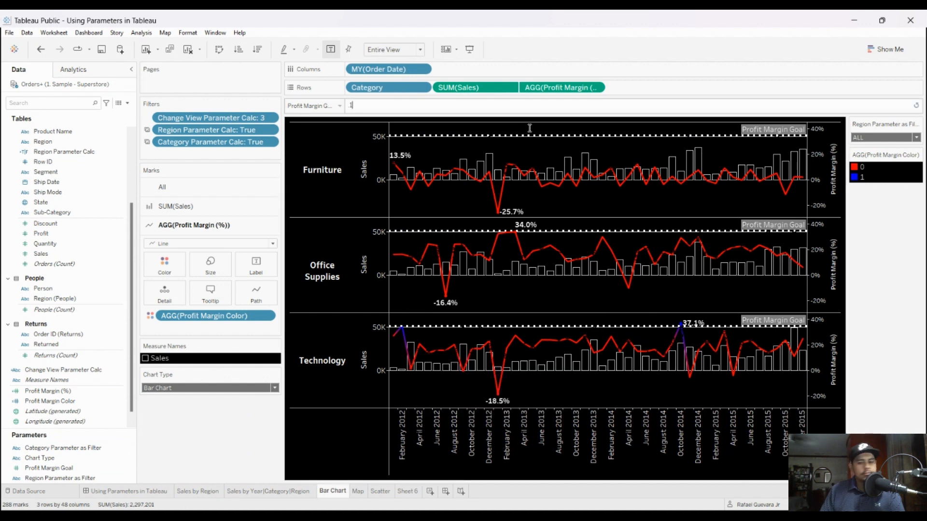
key("Return")
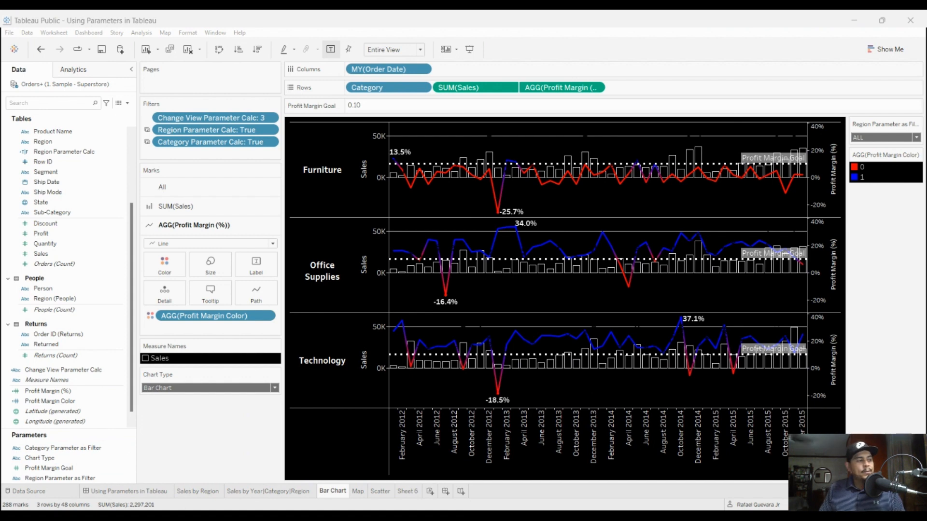
Step: Open the Using Parameters in Tableau dashboard and switch Chart Type through Map and Scatter Plot, ending on Bar Chart
left_click(126, 491)
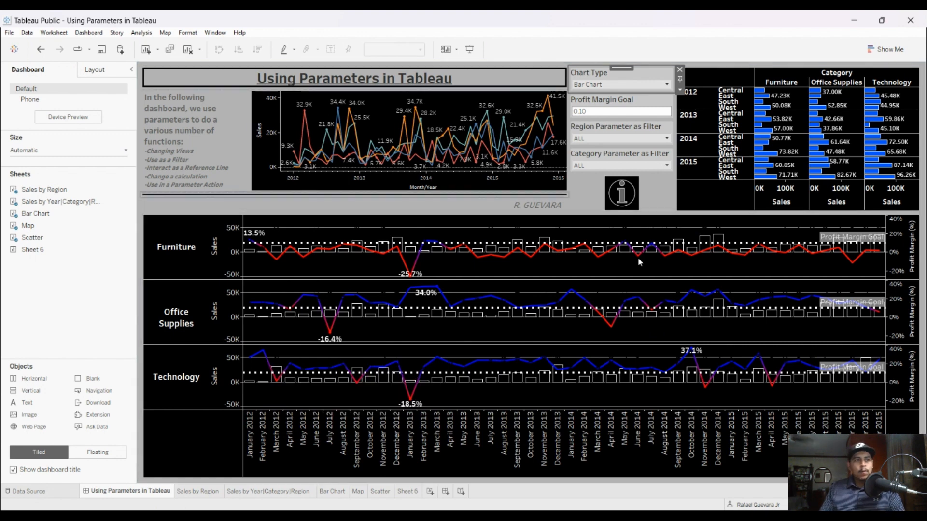
left_click(651, 111)
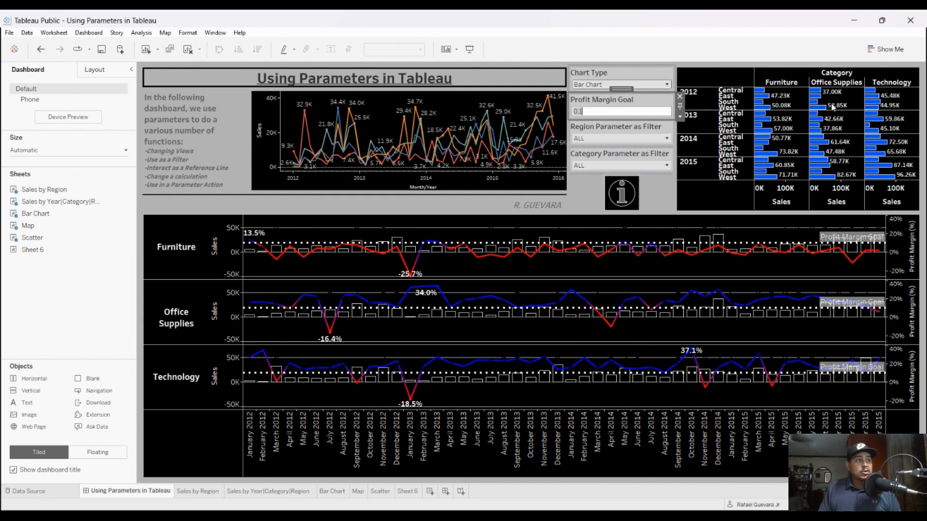
left_click(649, 84)
left_click(627, 102)
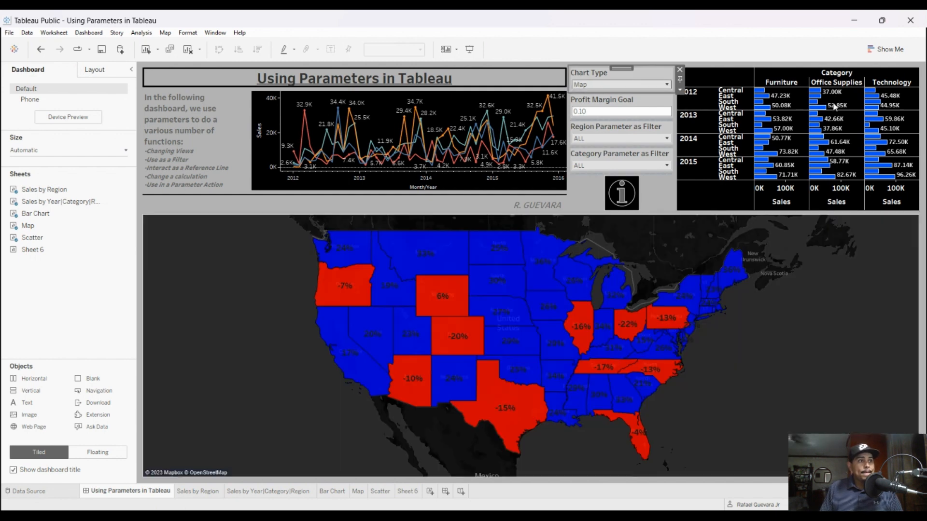
key("Down")
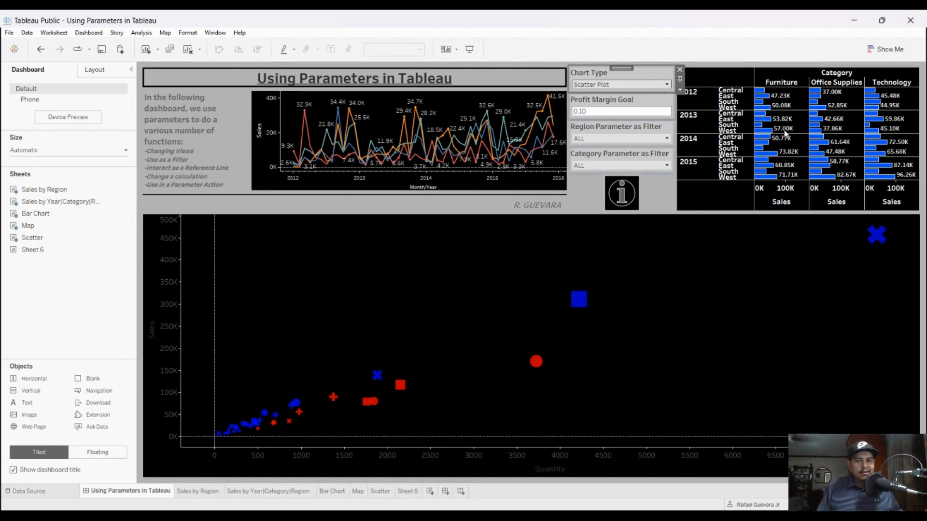
key("Up")
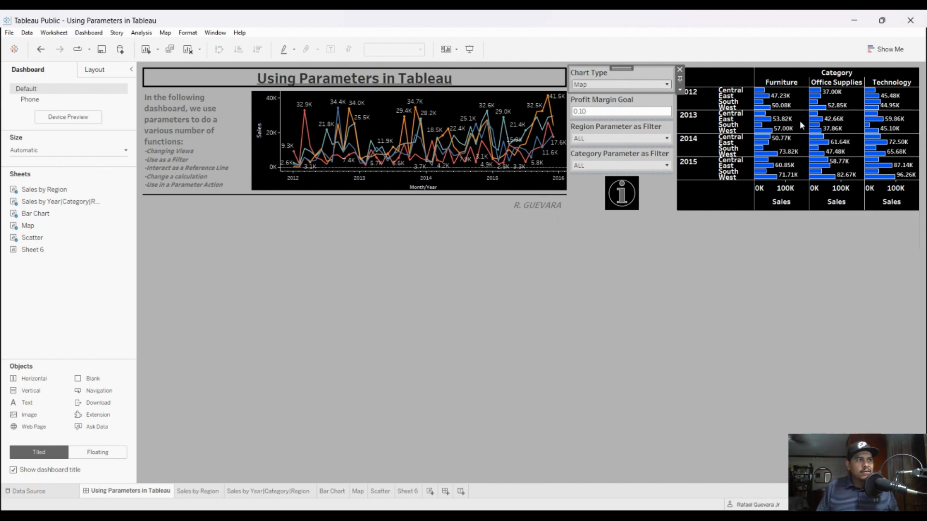
key("Up")
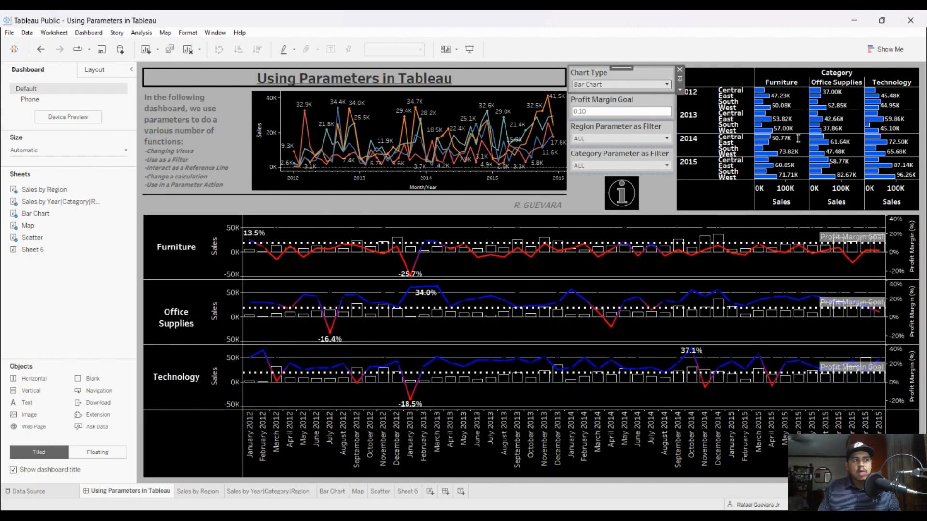
Step: Check the workbook's Region and Category parameter actions without changing them, and trigger them by selecting the 2012 East bar under Furniture
key("Tab")
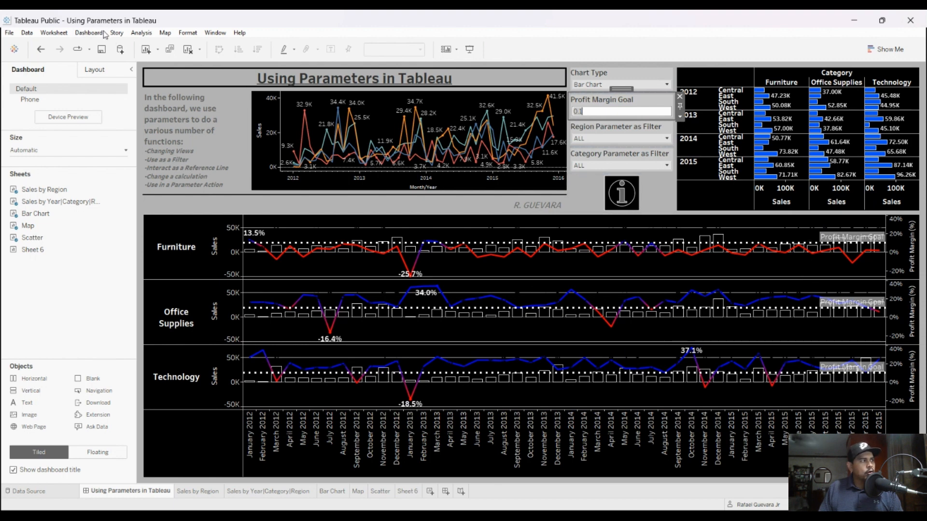
key("Return")
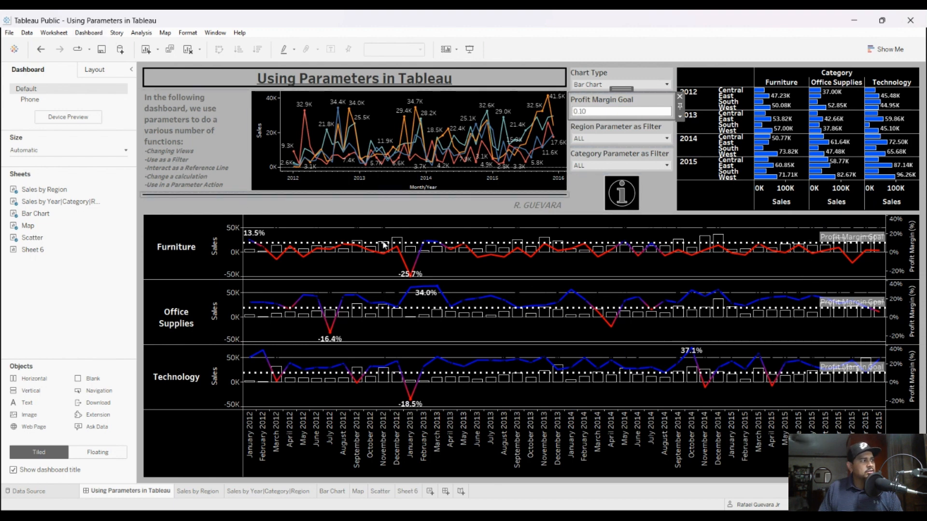
key("ctrl+shift+d")
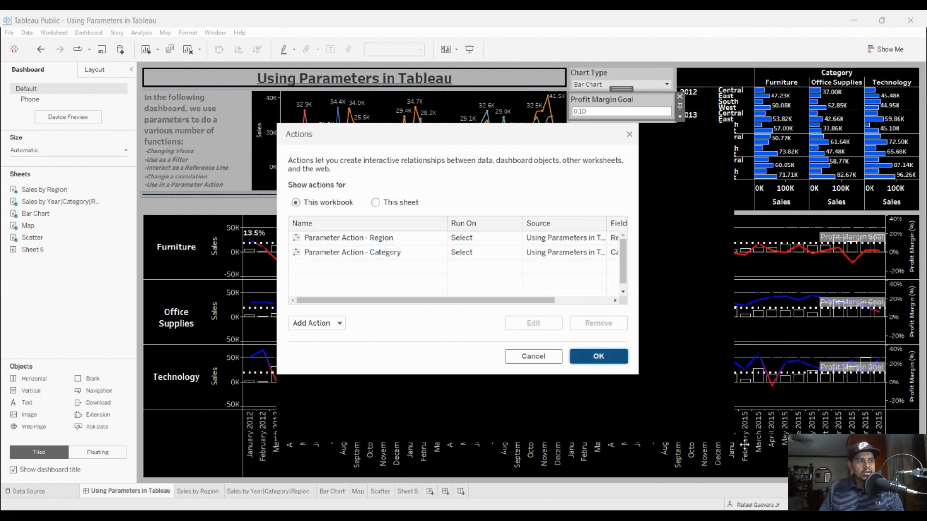
key("Return")
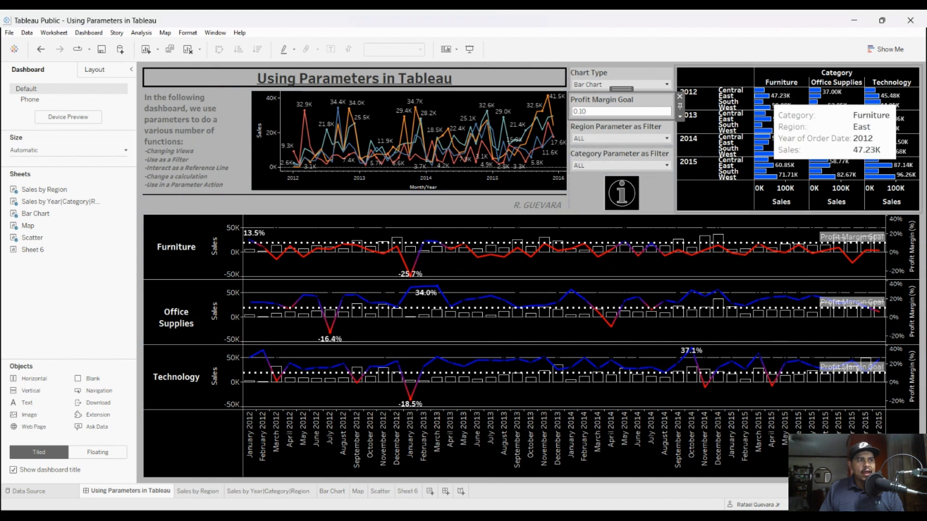
left_click(763, 96)
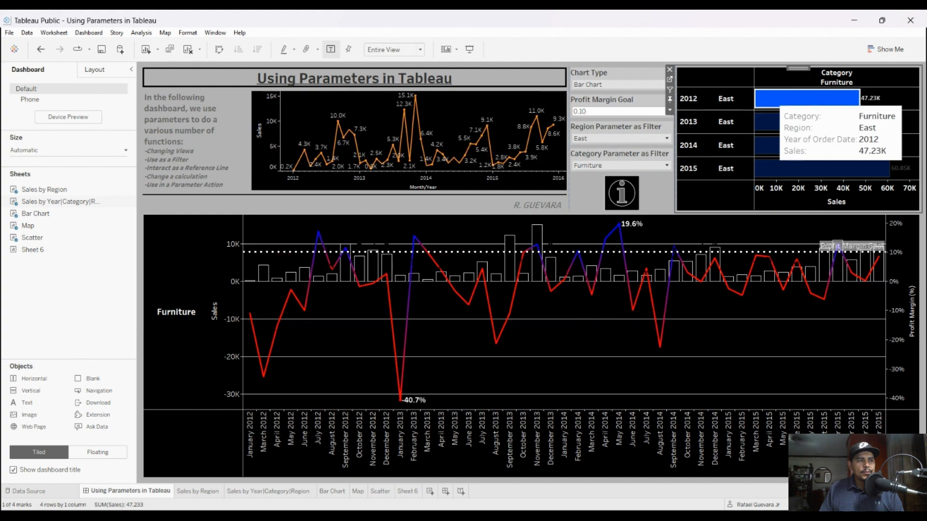